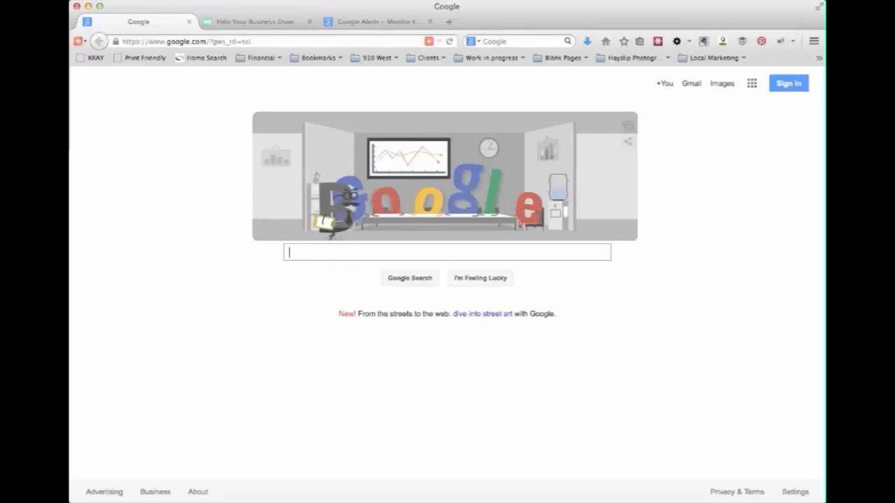
- Search Google for '910 West'
type("910 ")
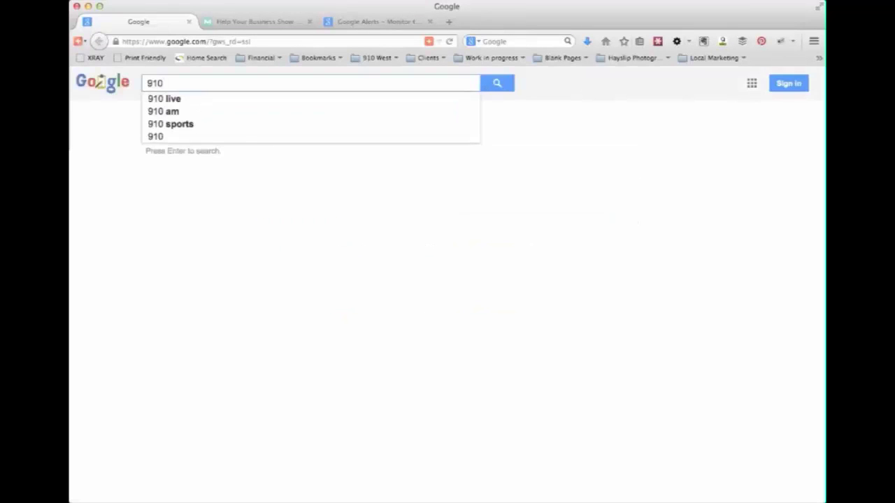
type("West")
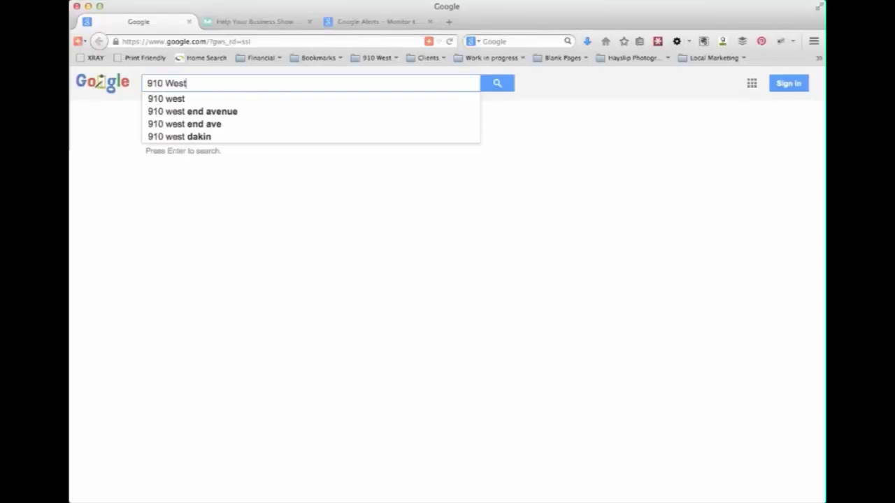
key("Return")
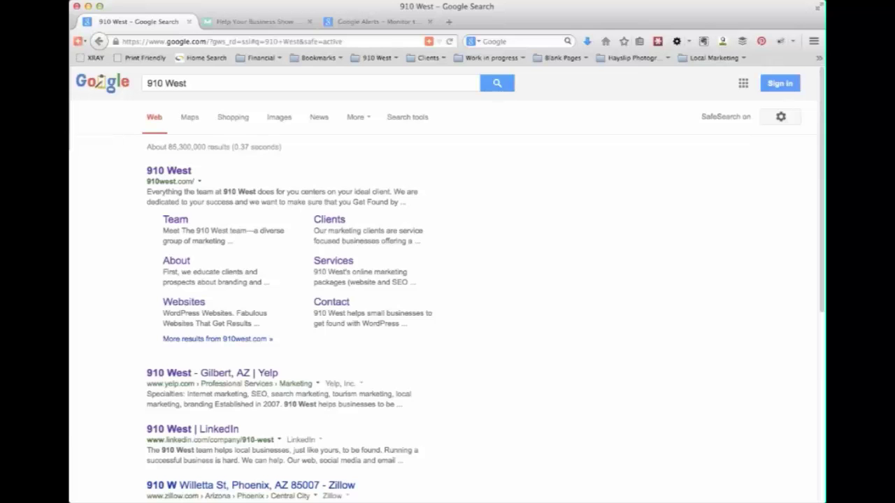
- Highlight the title, URL and snippet of the 910 West LinkedIn result
scroll(641, 409, "down", 3)
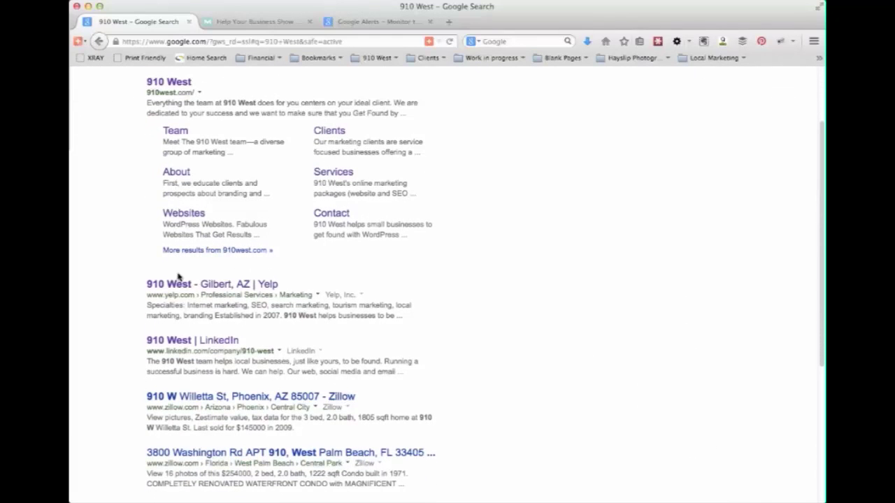
scroll(424, 342, "down", 3)
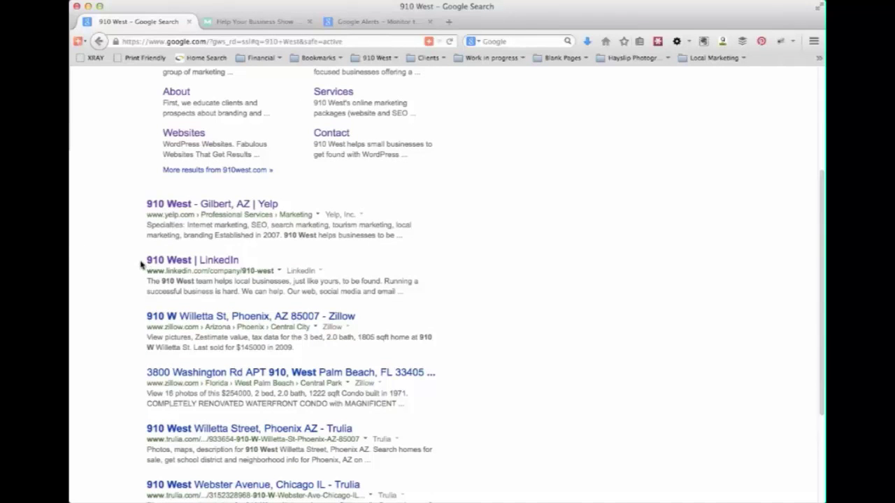
left_click_drag(419, 295, 147, 253)
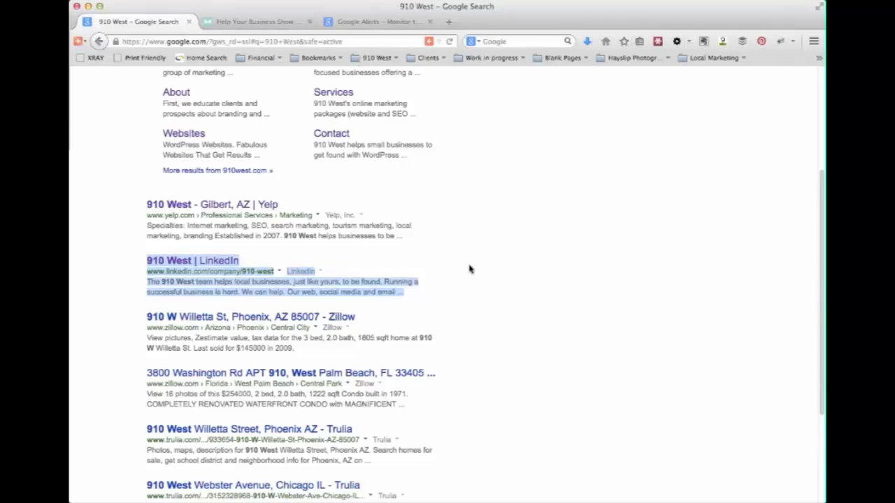
scroll(470, 269, "up", 1)
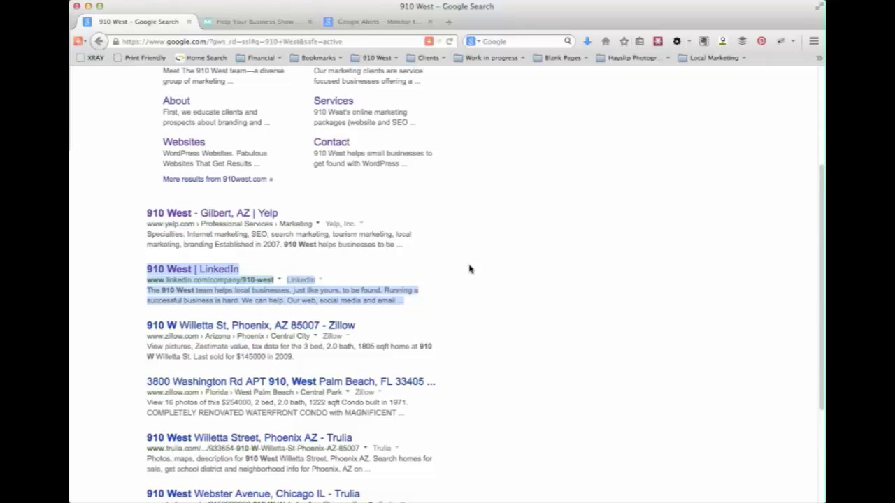
left_click_drag(468, 309, 142, 263)
scroll(612, 339, "down", 2)
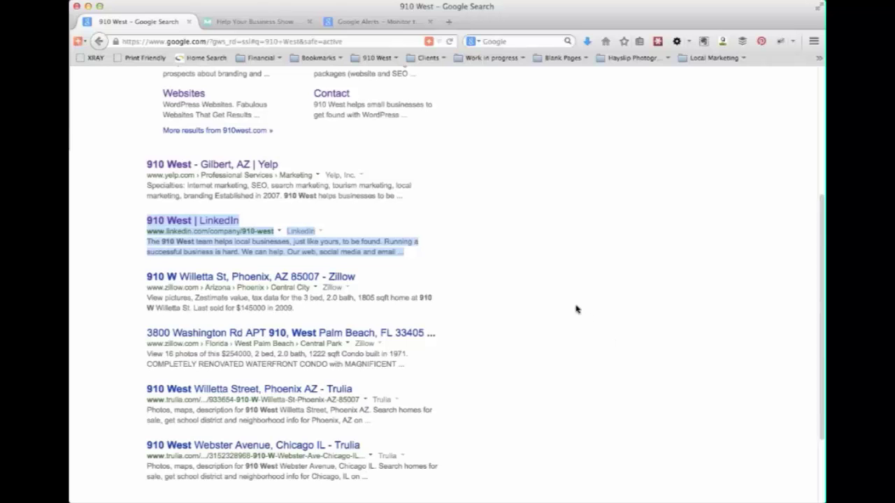
- Scan the first results page, deselect the LinkedIn result, and return to 910west.com at the top
scroll(575, 311, "up", 5)
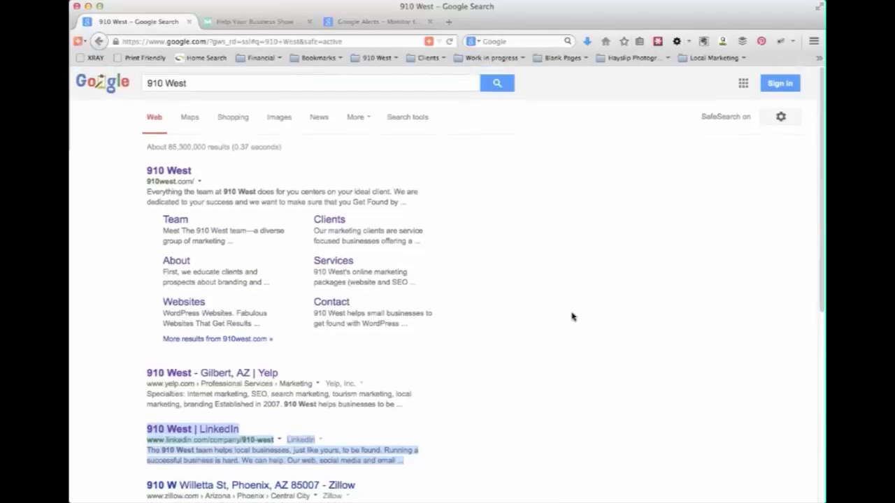
scroll(572, 317, "down", 5)
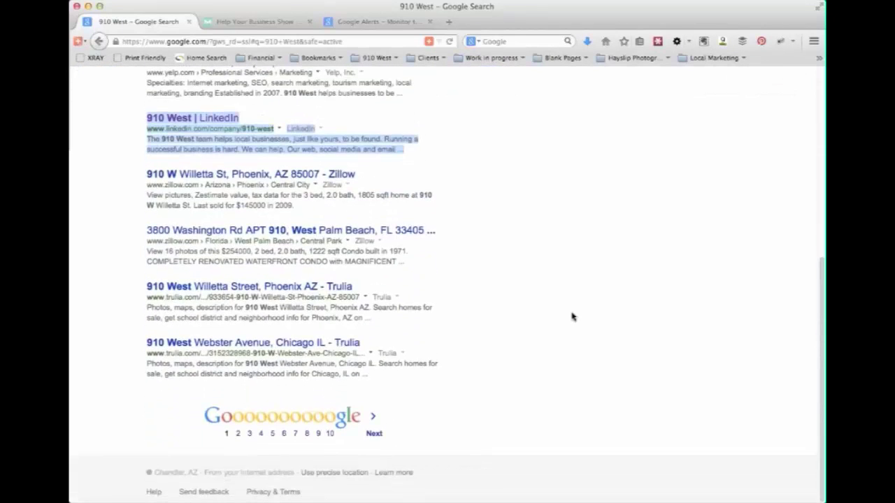
scroll(572, 317, "up", 2)
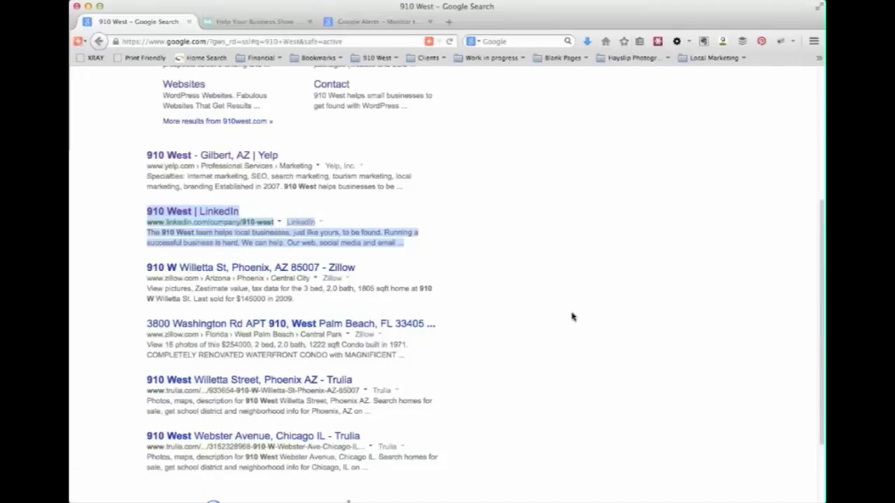
scroll(571, 317, "up", 1)
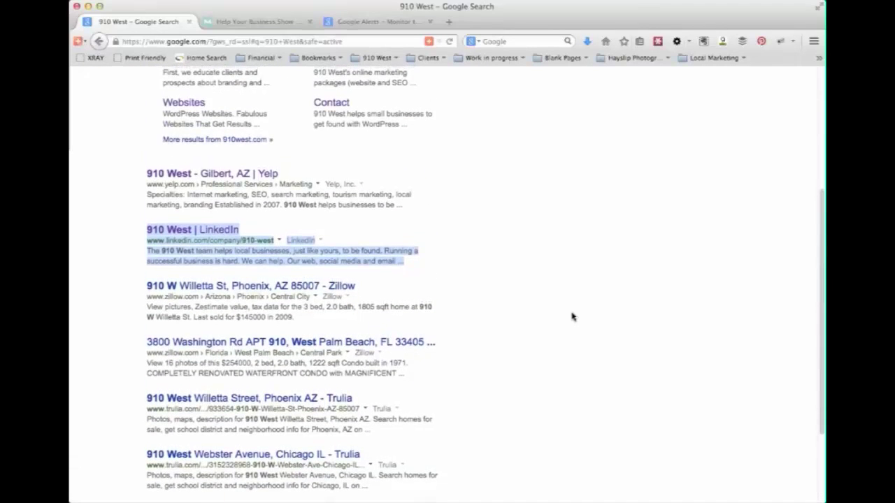
scroll(571, 317, "down", 2)
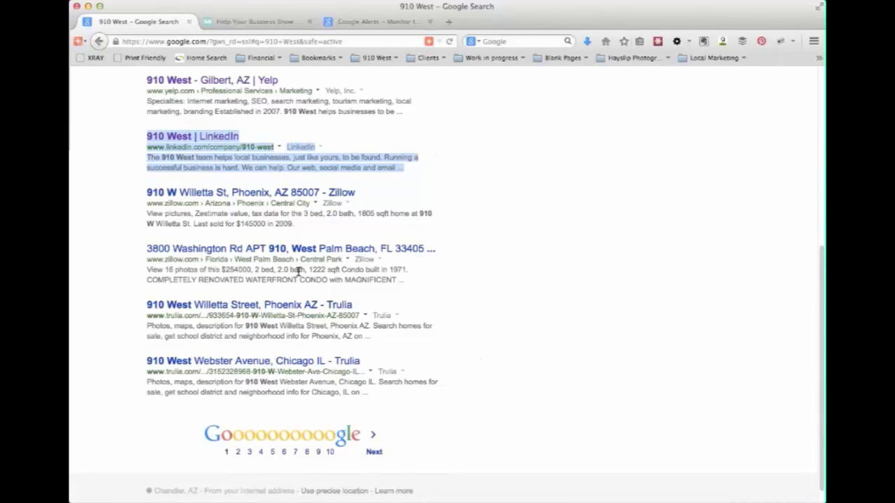
left_click(133, 195)
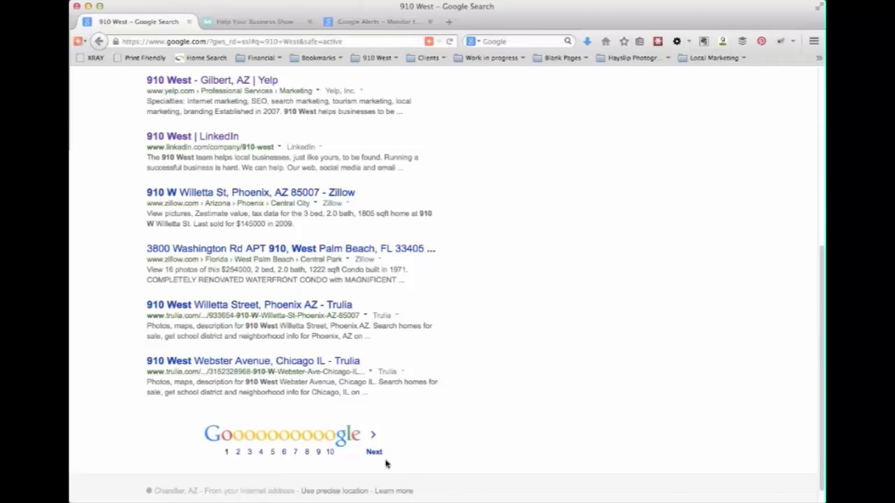
scroll(237, 209, "up", 1)
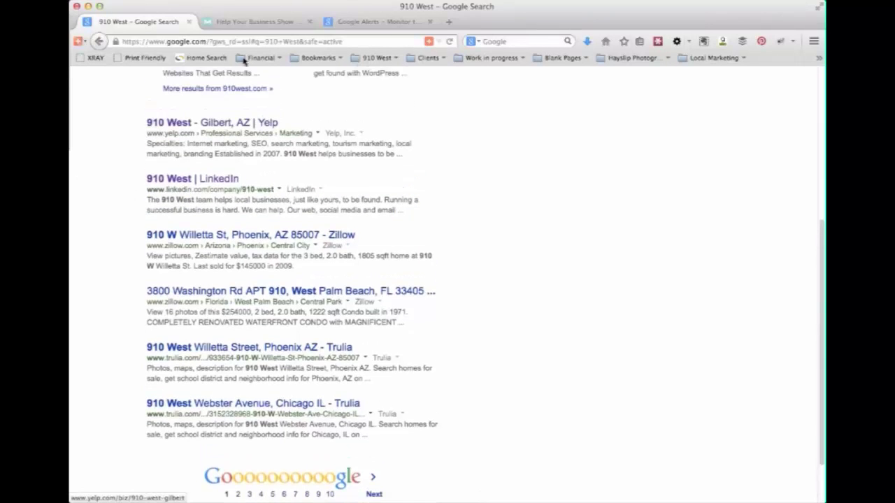
scroll(360, 203, "up", 6)
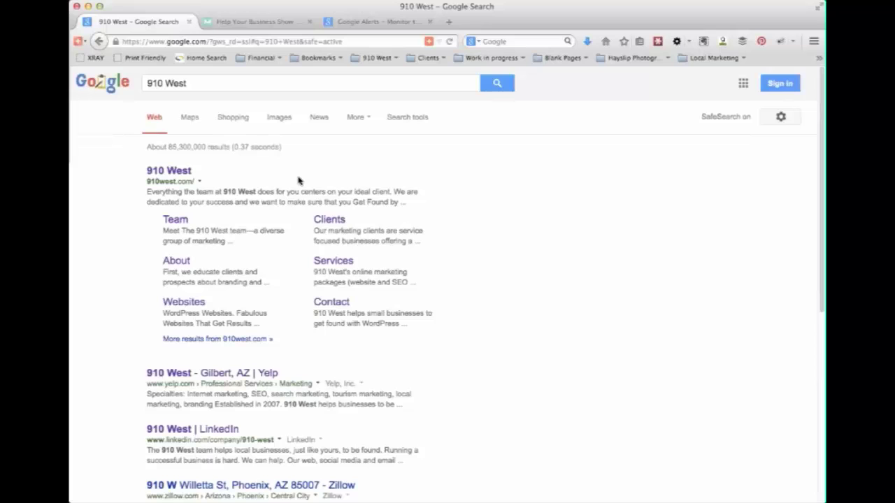
double_click(195, 83)
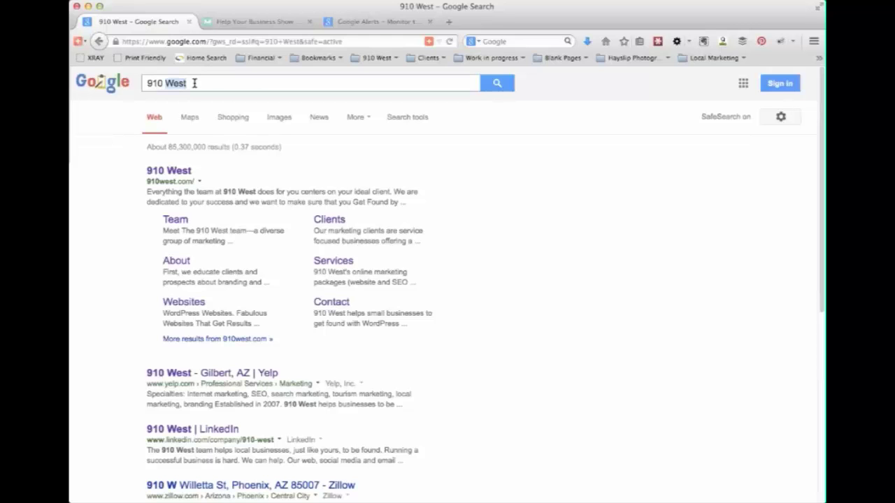
key("BackSpace")
key("BackSpace")
key("BackSpace")
key("BackSpace")
key("BackSpace")
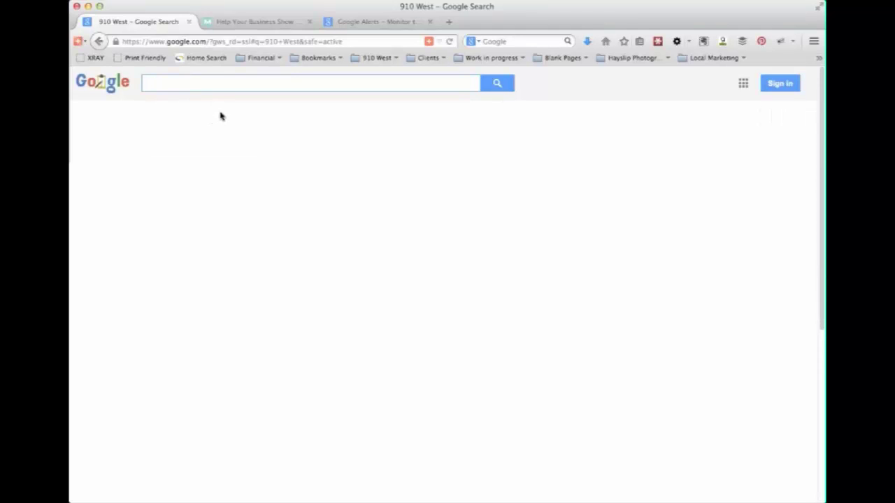
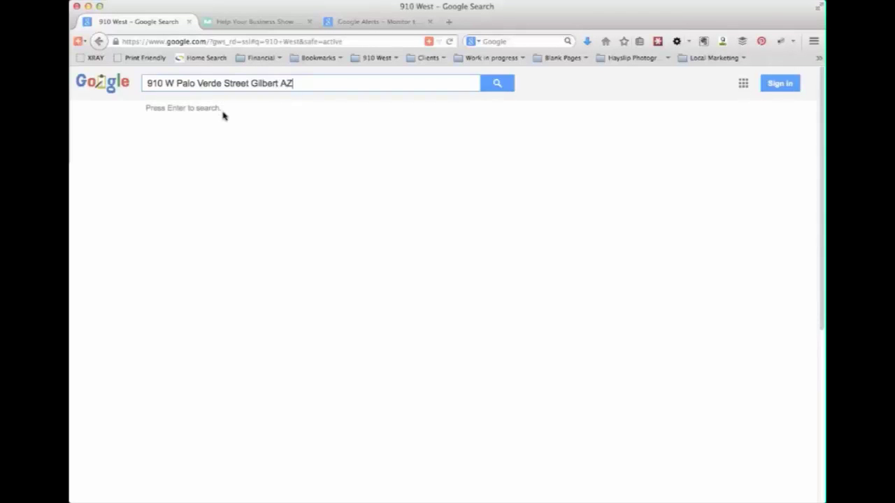
key("Return")
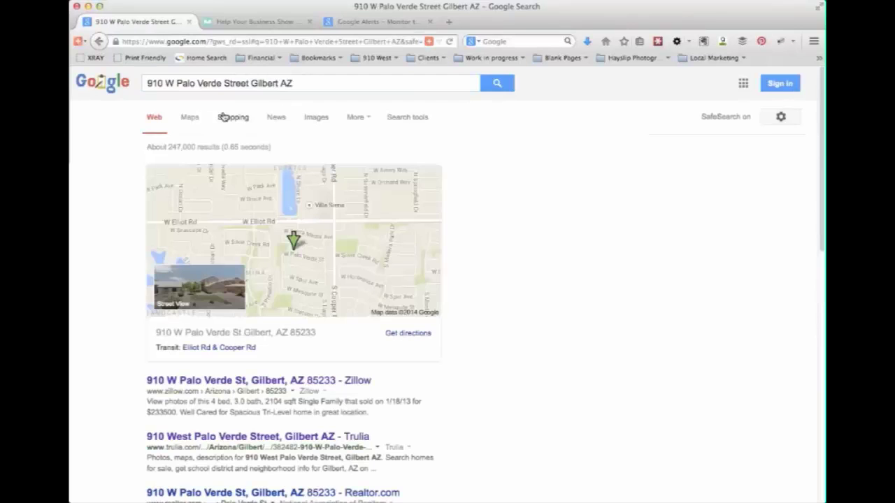
- Scroll past the Zillow, Trulia and Realtor.com results to page 2 of the address search
scroll(454, 378, "down", 2)
scroll(468, 371, "down", 3)
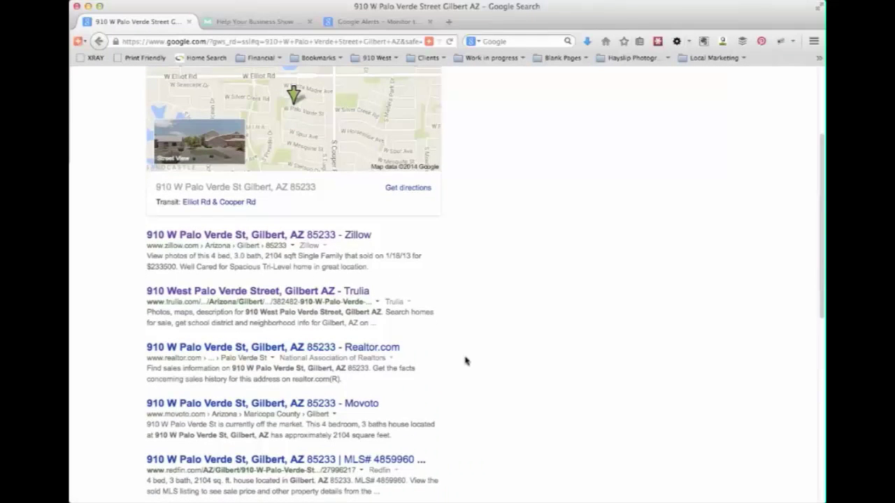
scroll(399, 378, "down", 2)
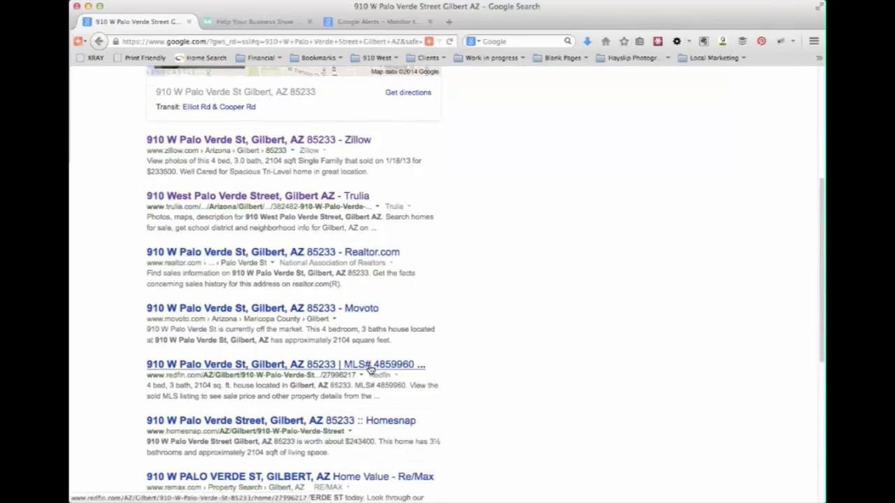
scroll(378, 367, "down", 7)
scroll(383, 368, "down", 2)
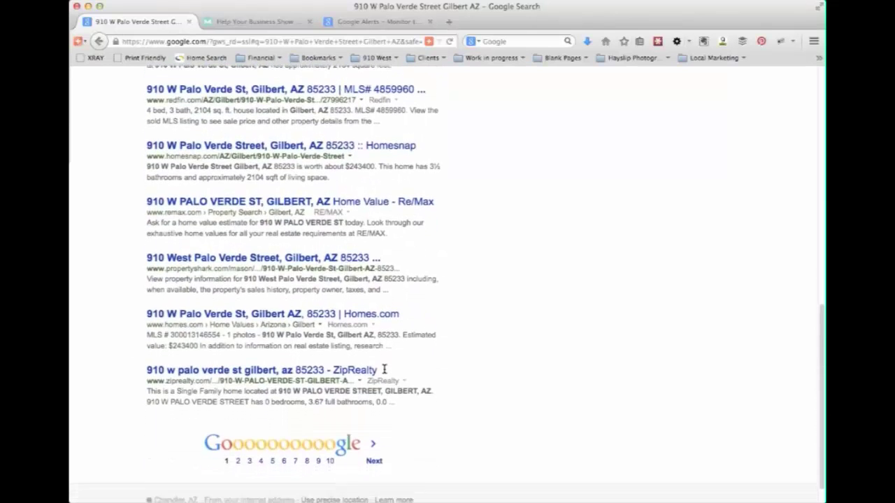
scroll(429, 396, "up", 10)
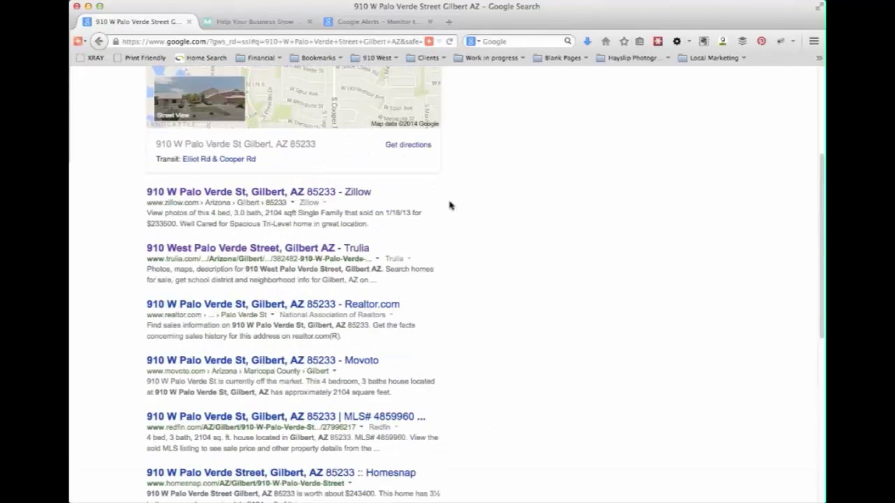
scroll(424, 371, "down", 10)
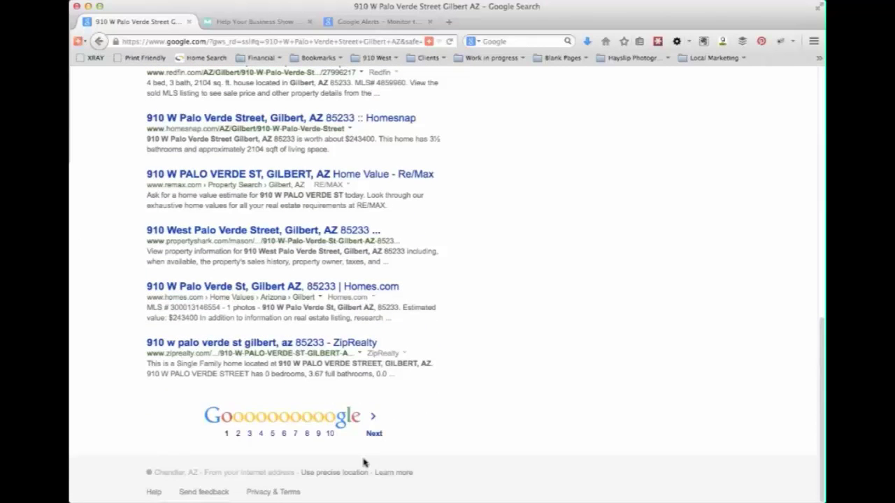
left_click(377, 434)
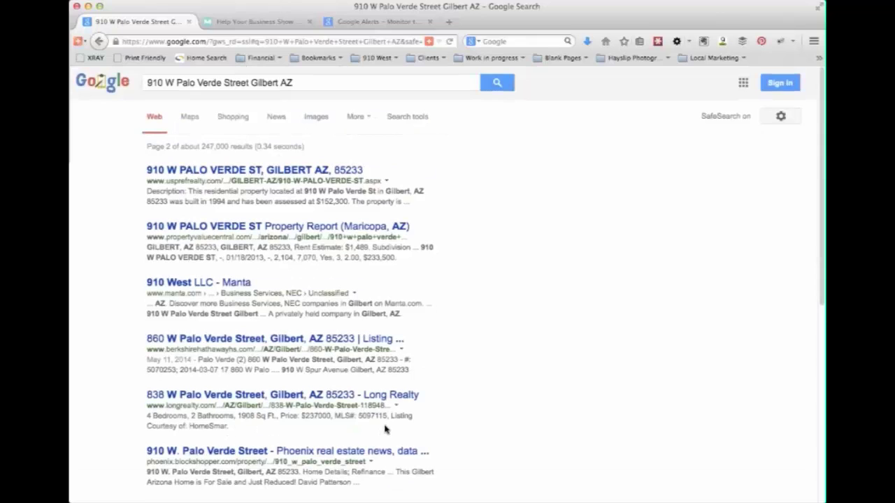
scroll(172, 286, "down", 1)
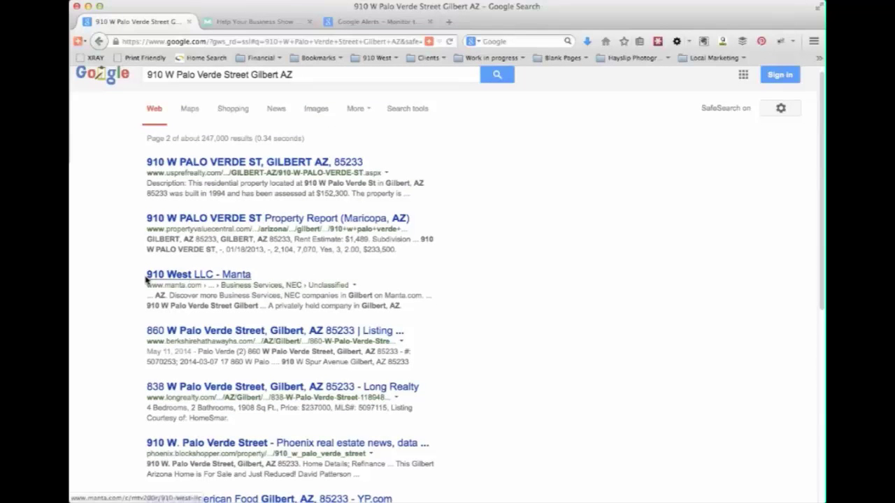
- Open the '910 West LLC - Manta' listing, compare it with the search results, then move to Moz Local
left_click(192, 281)
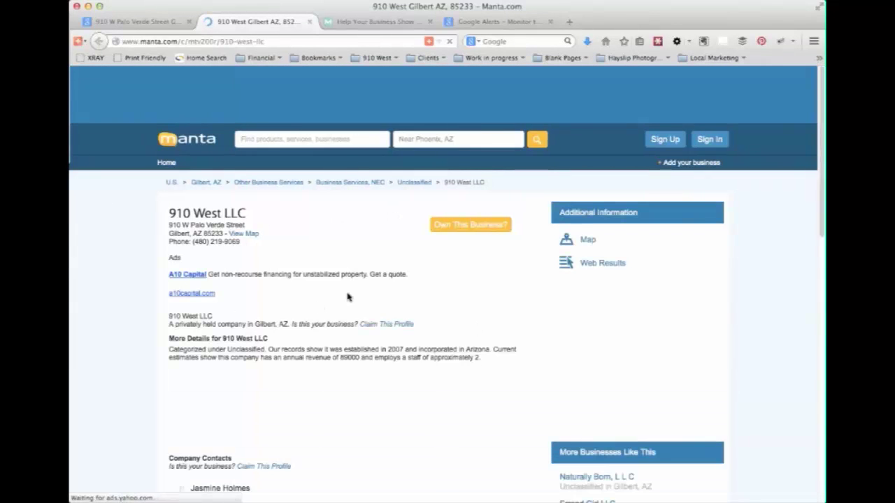
left_click(124, 23)
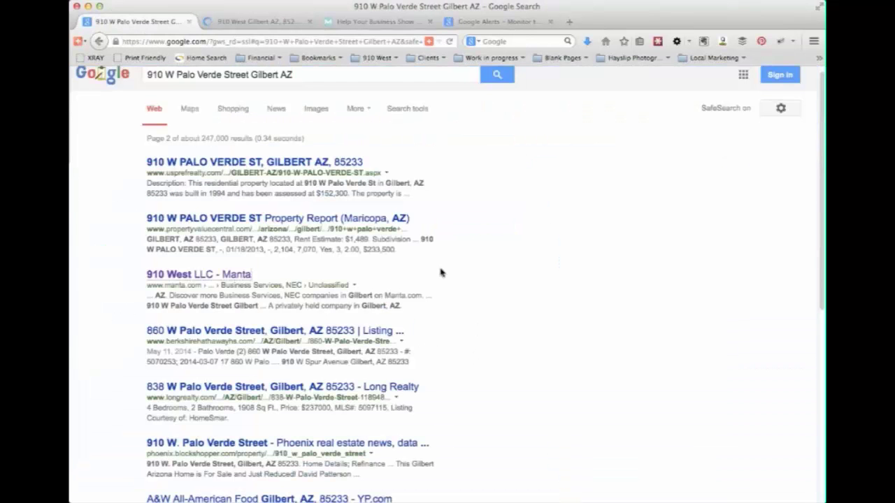
scroll(440, 276, "up", 1)
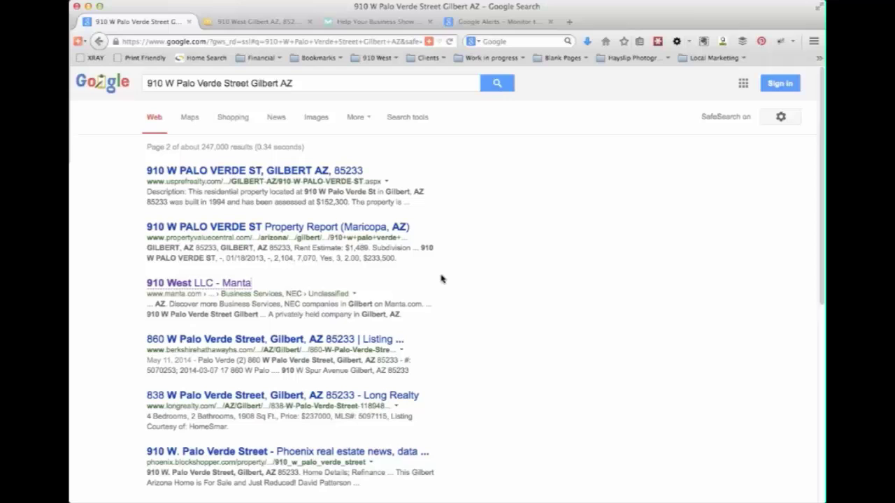
left_click(256, 21)
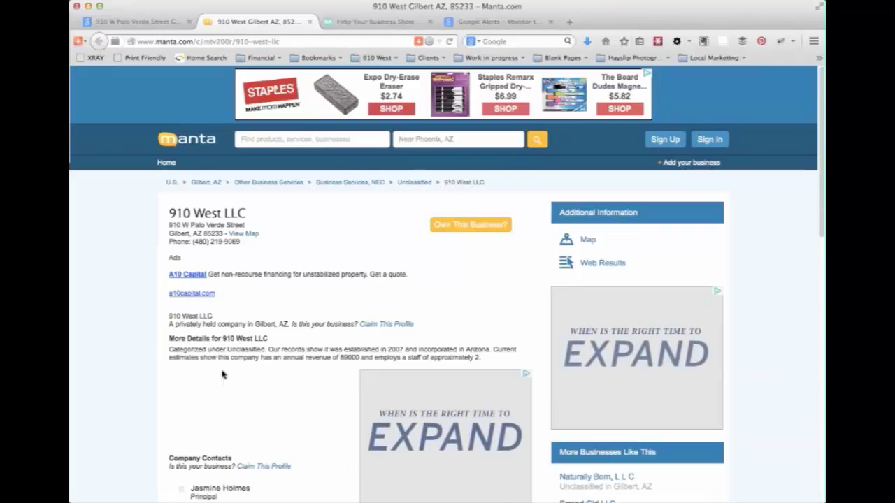
left_click(109, 23)
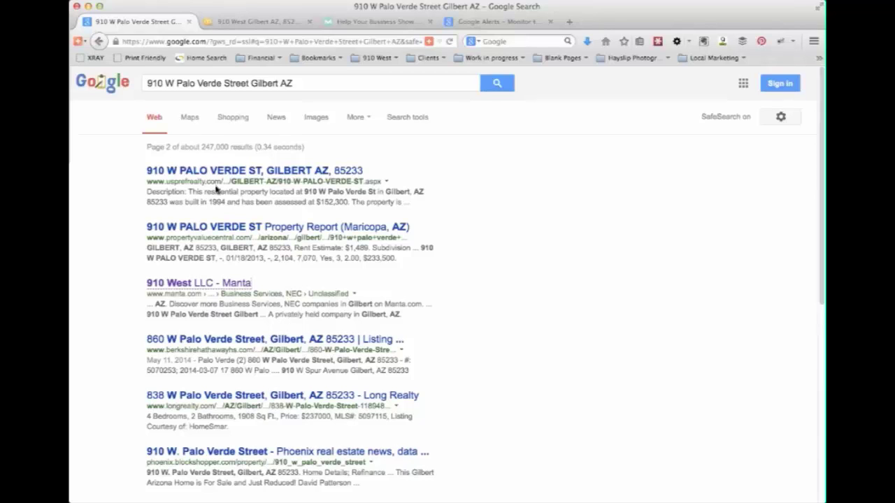
left_click(349, 23)
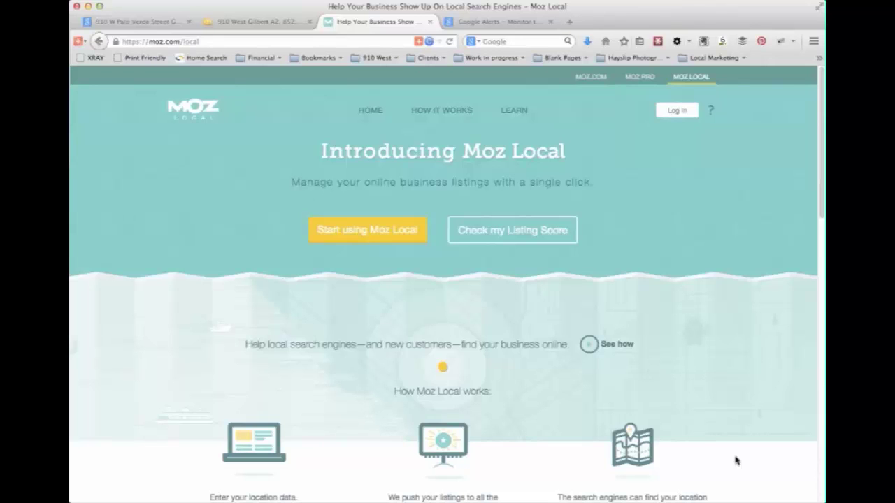
- Start a Moz Local listing score check and enter 910 West as the business name
left_click(545, 241)
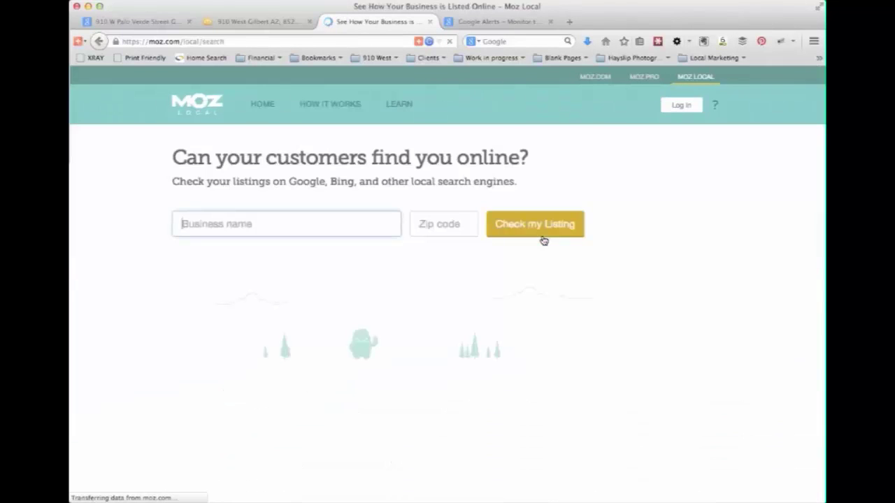
left_click(296, 216)
type("920")
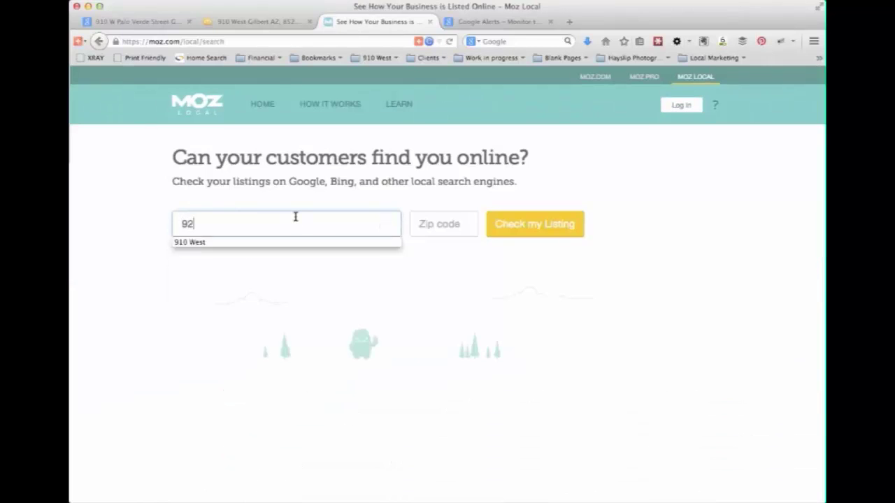
key("BackSpace")
key("BackSpace")
type("10 West")
left_click(454, 229)
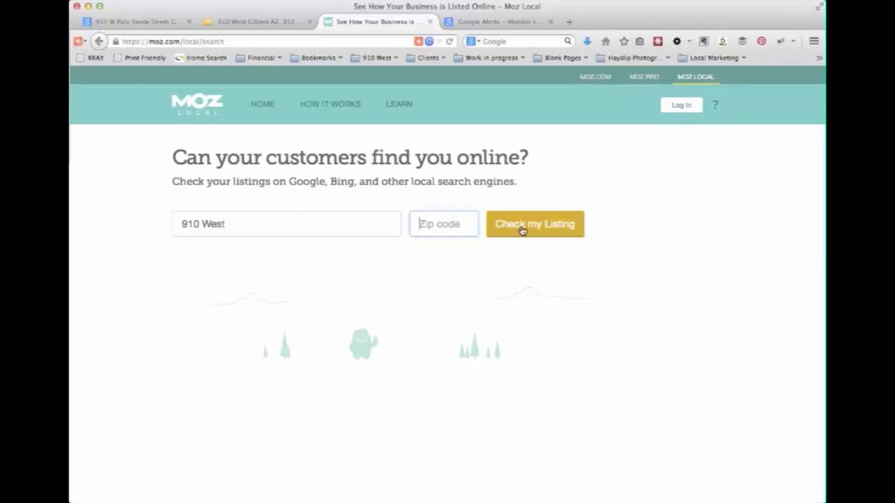
type("85234")
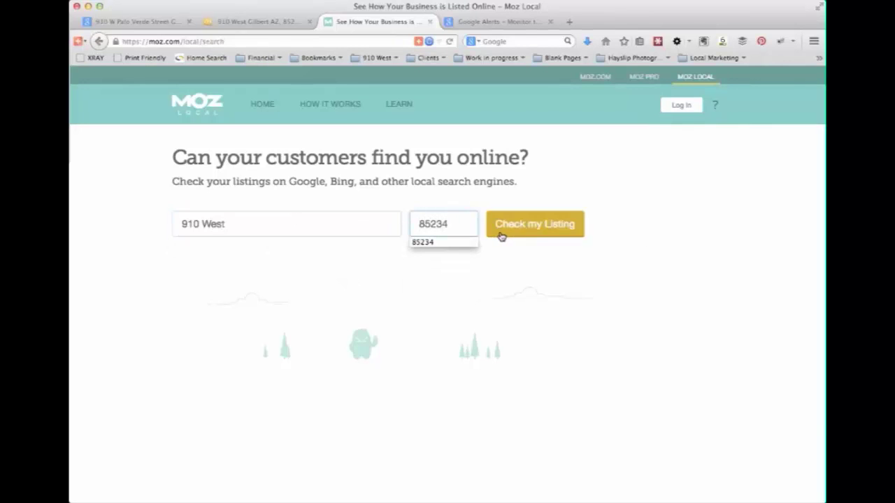
left_click(499, 234)
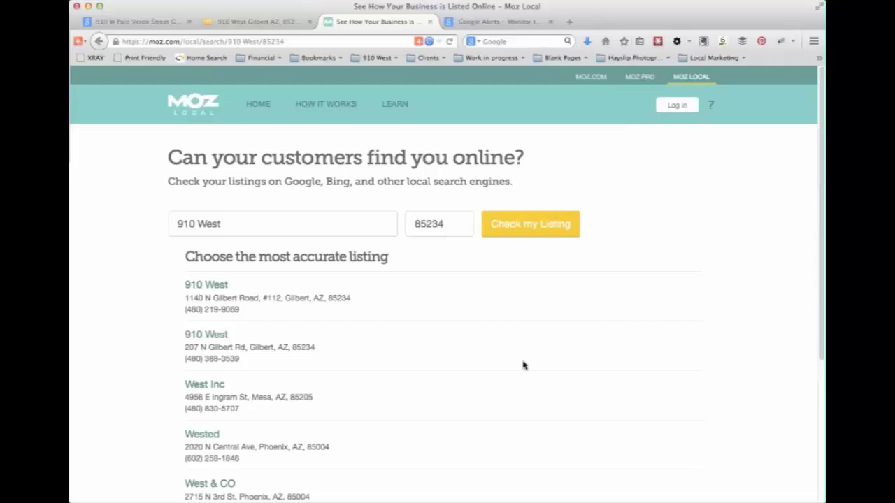
scroll(524, 363, "down", 3)
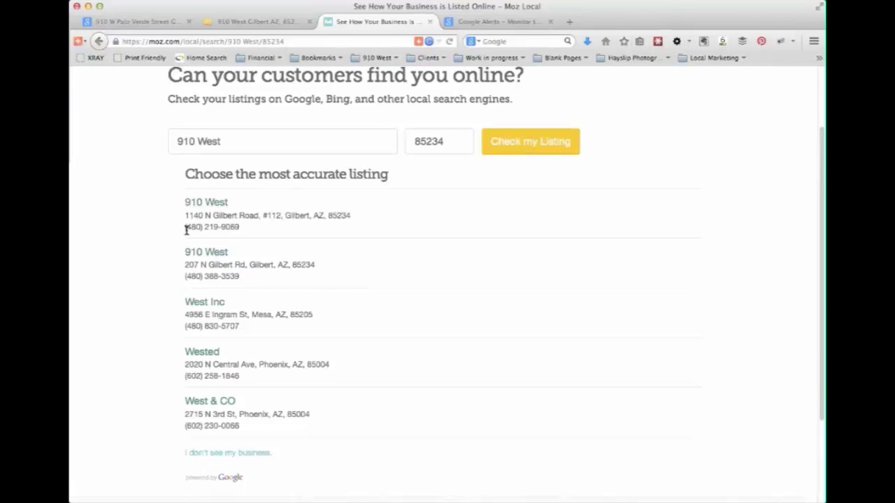
left_click_drag(238, 277, 174, 257)
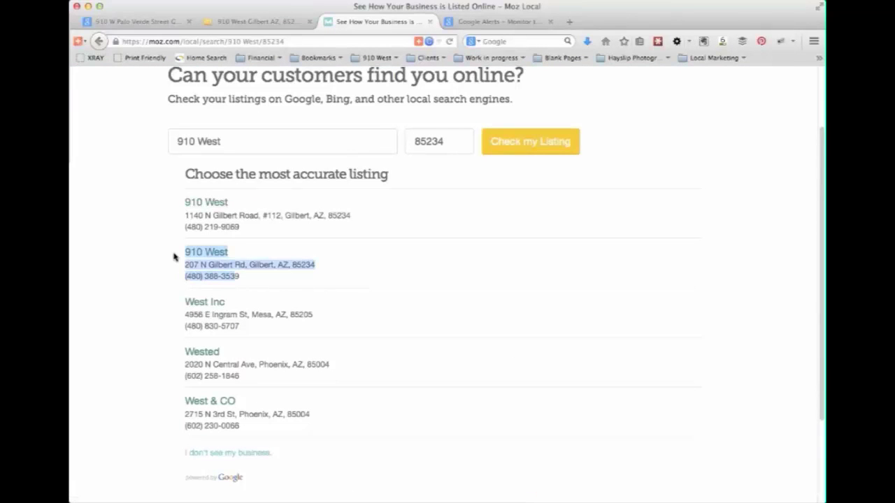
left_click_drag(246, 280, 174, 254)
scroll(297, 301, "up", 2)
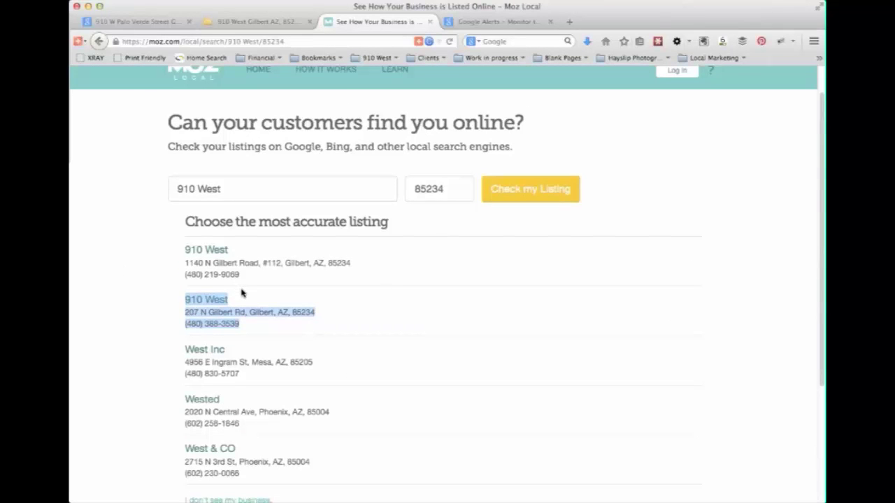
- Open the first 910 West match's report and review its 23% score and per-engine chart
left_click(196, 252)
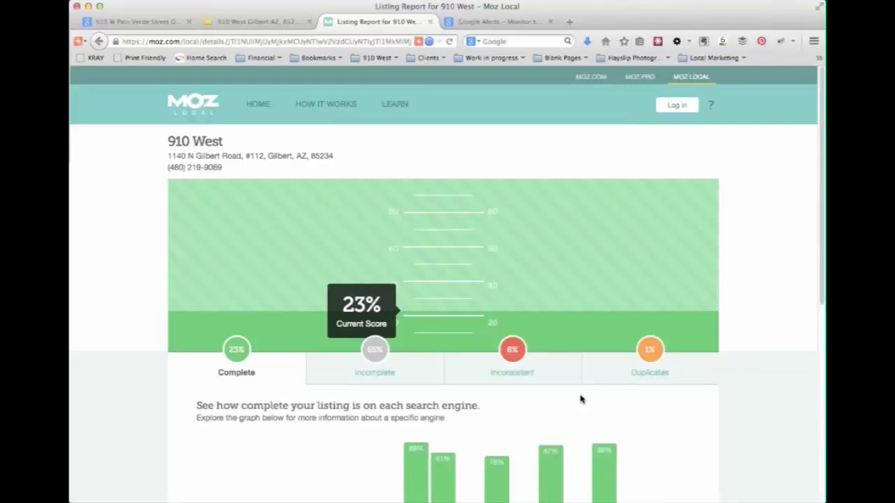
scroll(637, 428, "down", 2)
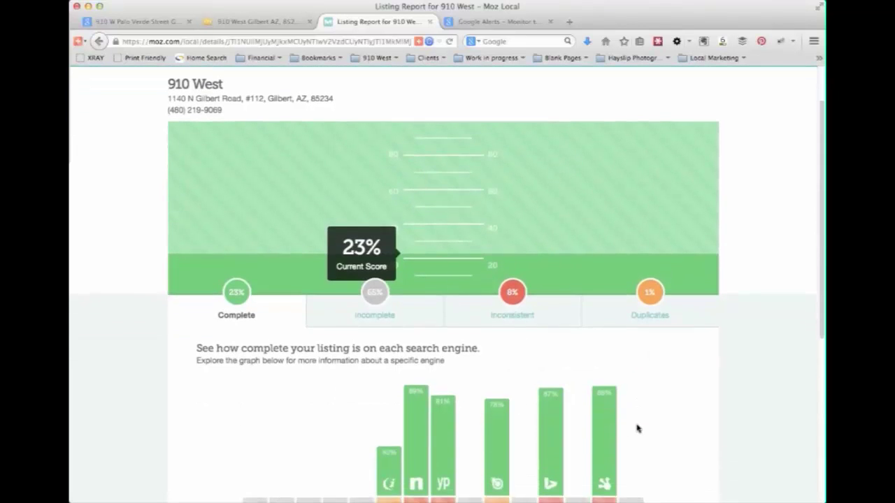
scroll(618, 413, "down", 2)
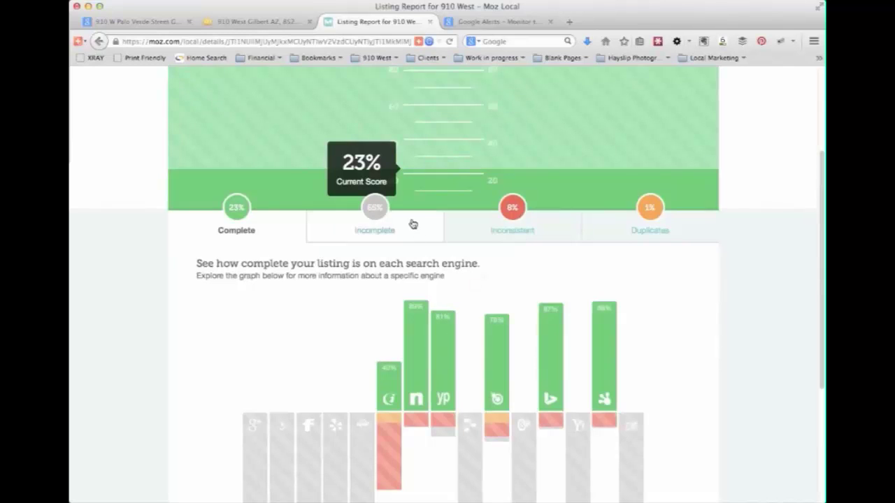
scroll(415, 258, "up", 2)
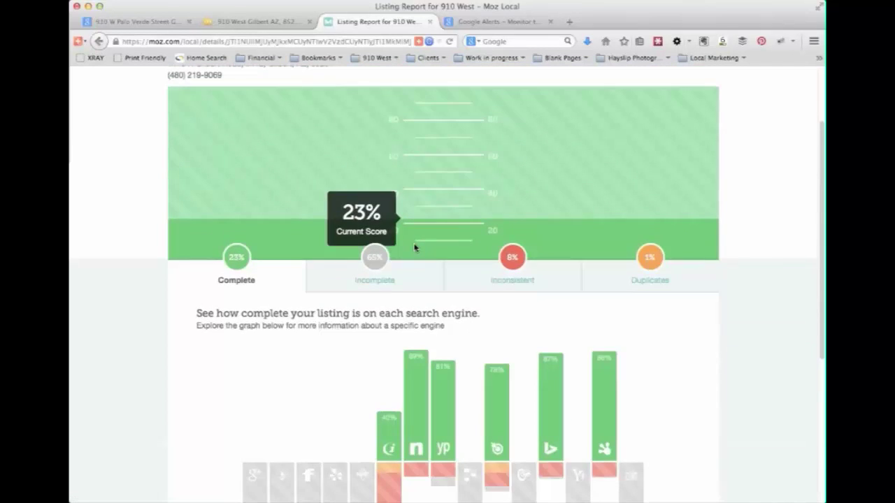
scroll(415, 248, "up", 2)
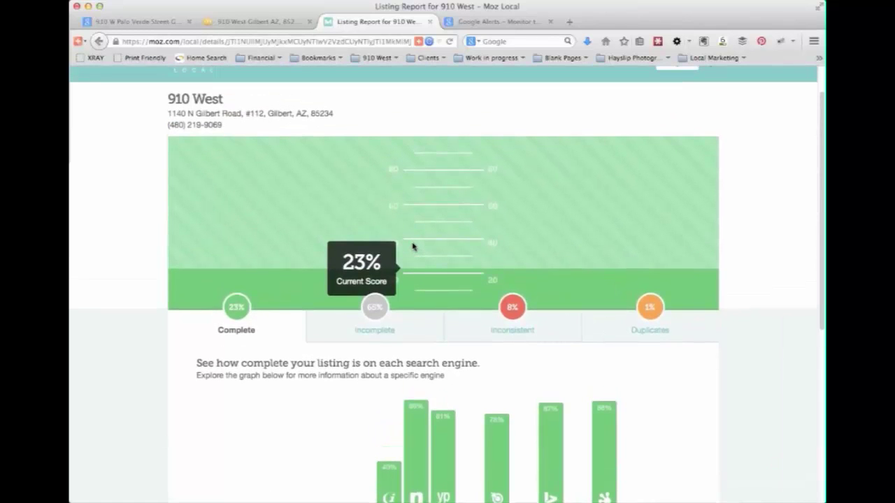
scroll(412, 247, "down", 2)
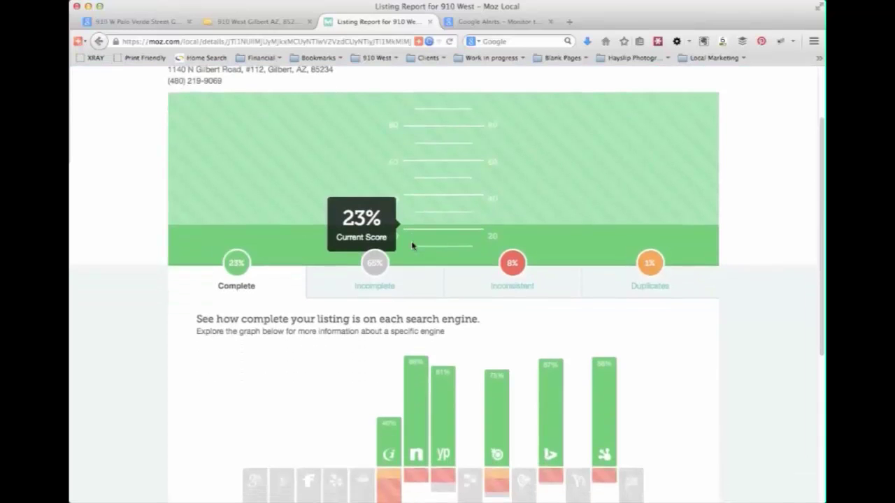
scroll(413, 246, "down", 8)
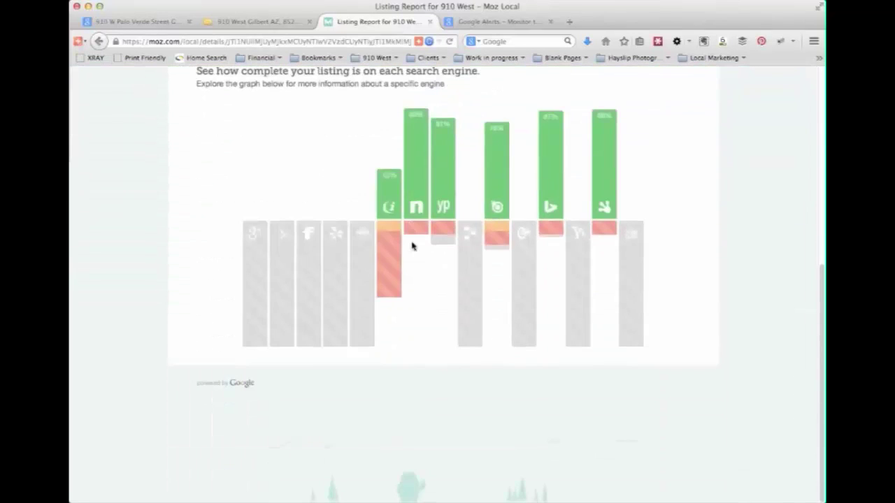
scroll(419, 290, "up", 3)
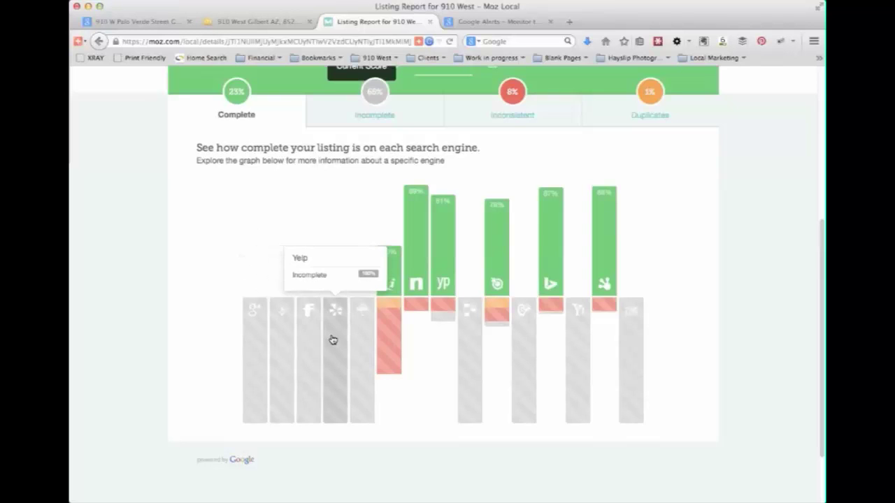
- Scroll up the 910 West report to the incomplete Google, Facebook, Yelp and Superpages listings
scroll(365, 339, "up", 2)
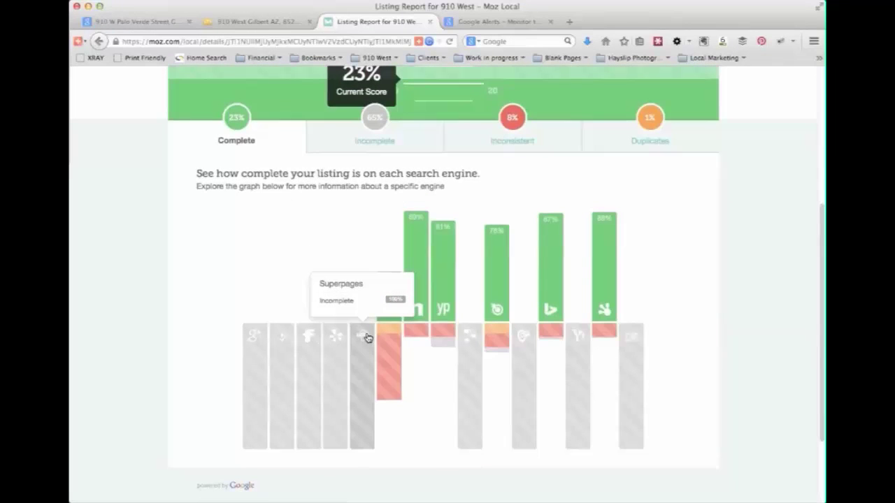
scroll(373, 333, "up", 1)
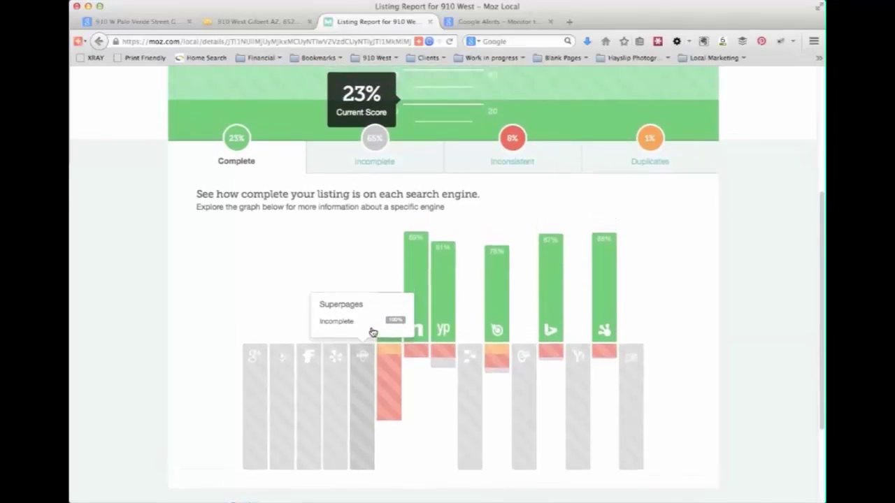
scroll(371, 331, "up", 3)
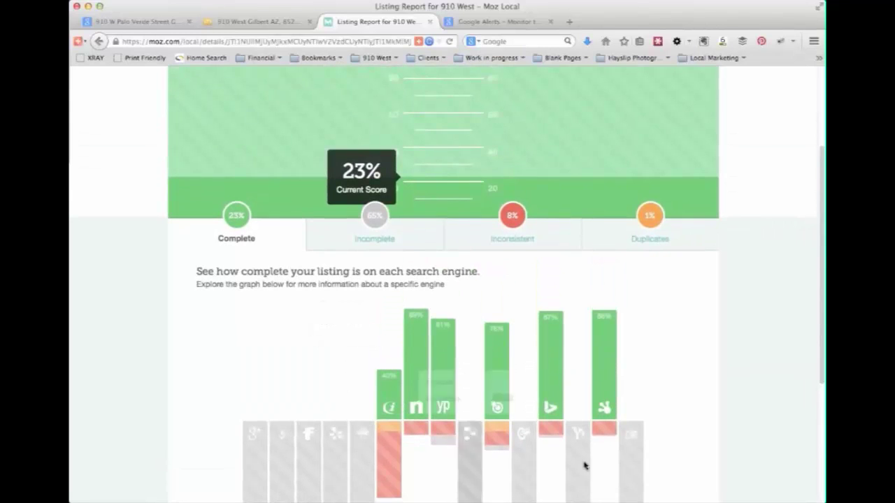
left_click(370, 241)
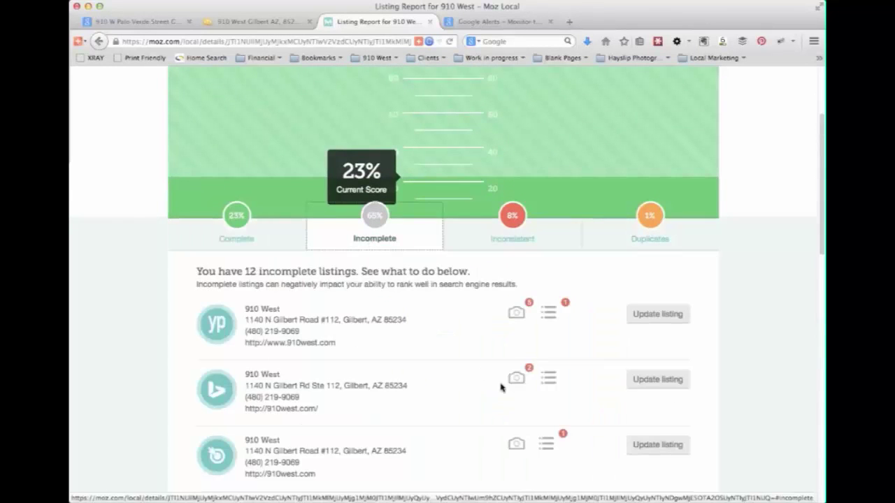
scroll(502, 371, "down", 3)
scroll(391, 280, "down", 4)
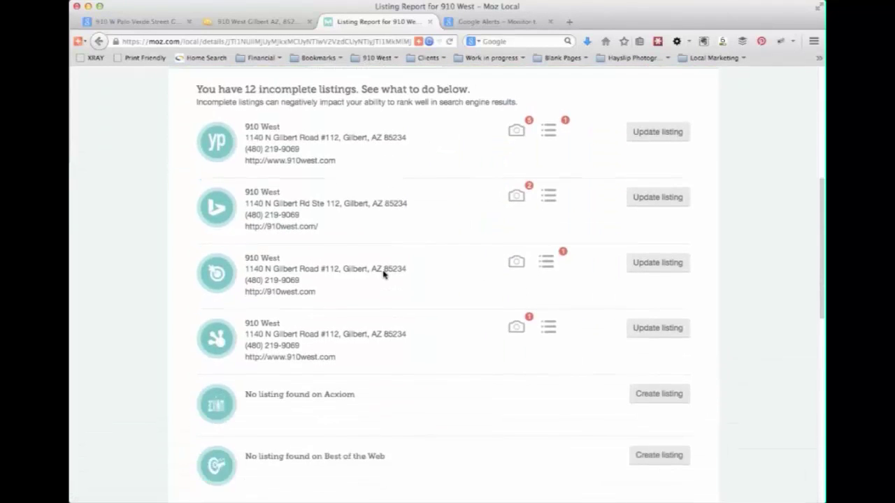
scroll(388, 271, "up", 4)
left_click(531, 146)
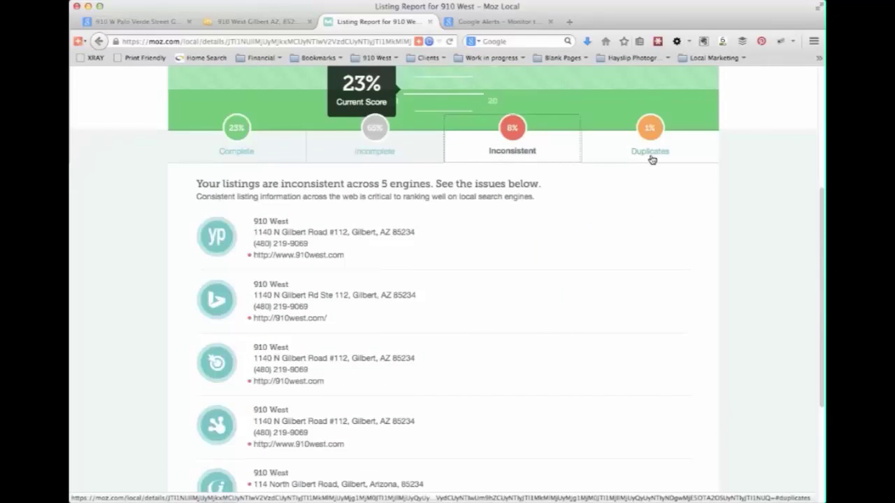
left_click(372, 146)
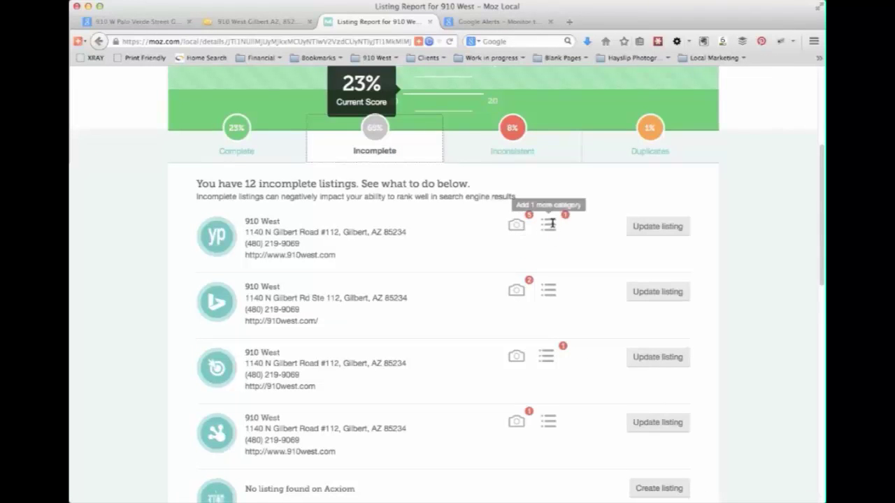
scroll(583, 314, "up", 1)
scroll(583, 314, "down", 3)
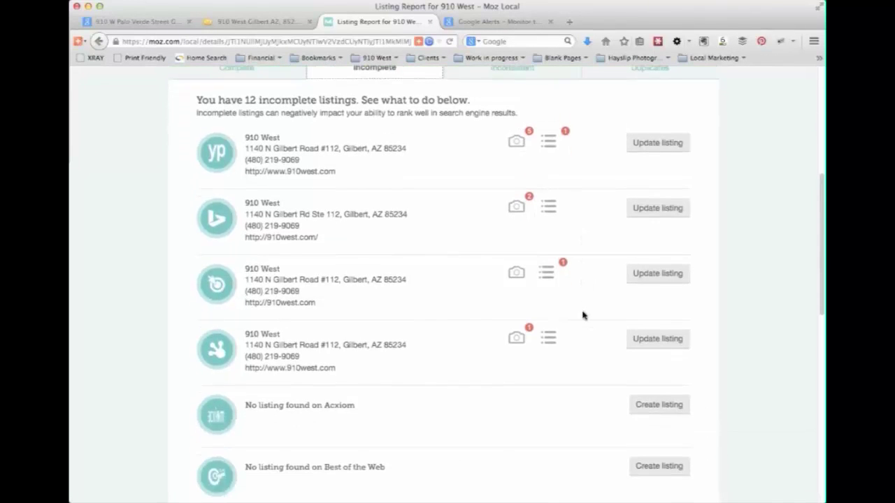
scroll(583, 314, "up", 3)
left_click(250, 172)
scroll(555, 424, "down", 4)
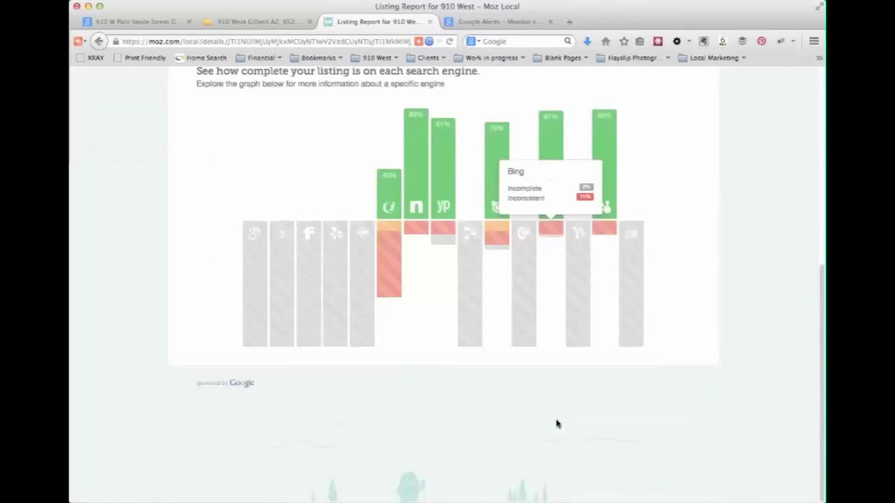
scroll(429, 198, "up", 3)
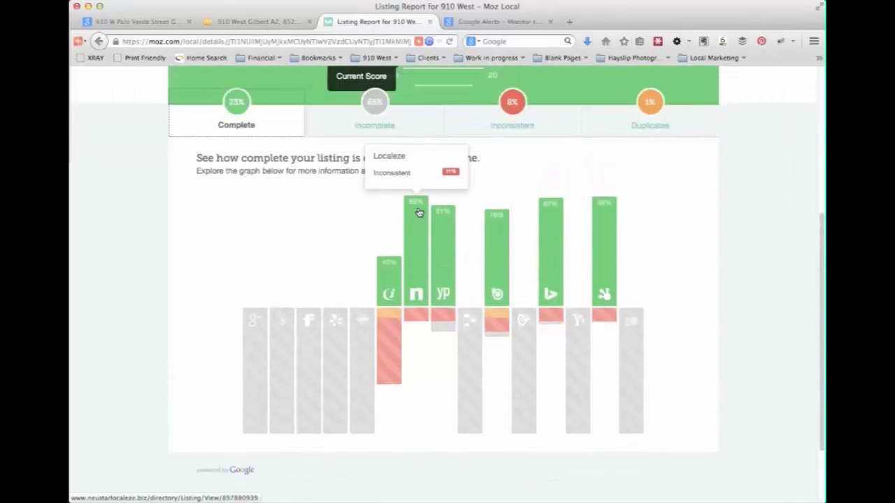
left_click(397, 127)
scroll(439, 407, "down", 10)
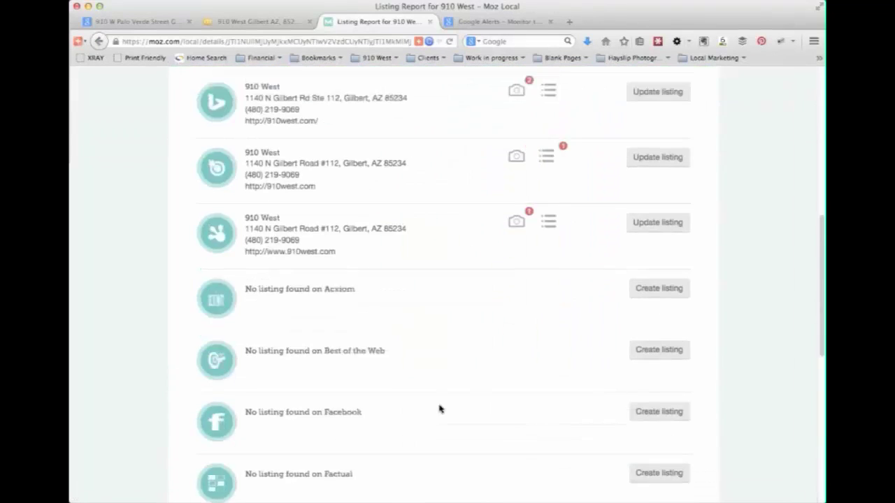
scroll(439, 409, "down", 2)
scroll(440, 409, "up", 5)
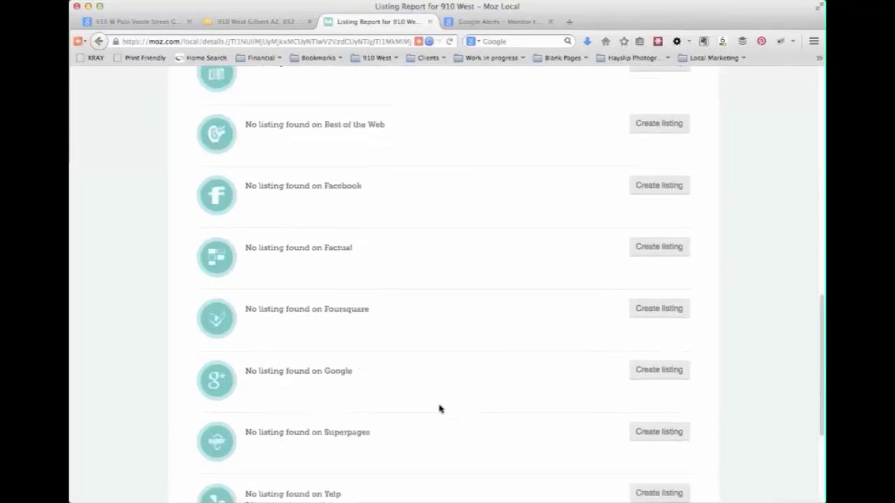
scroll(439, 409, "up", 5)
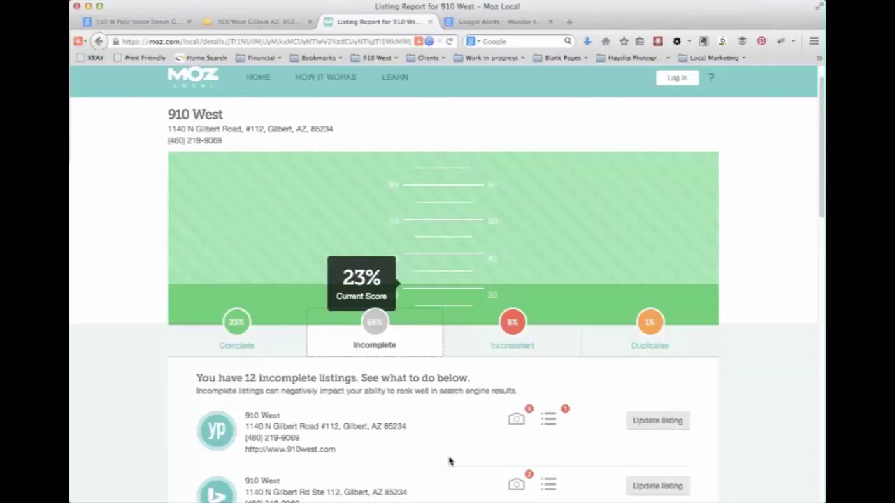
scroll(532, 446, "up", 1)
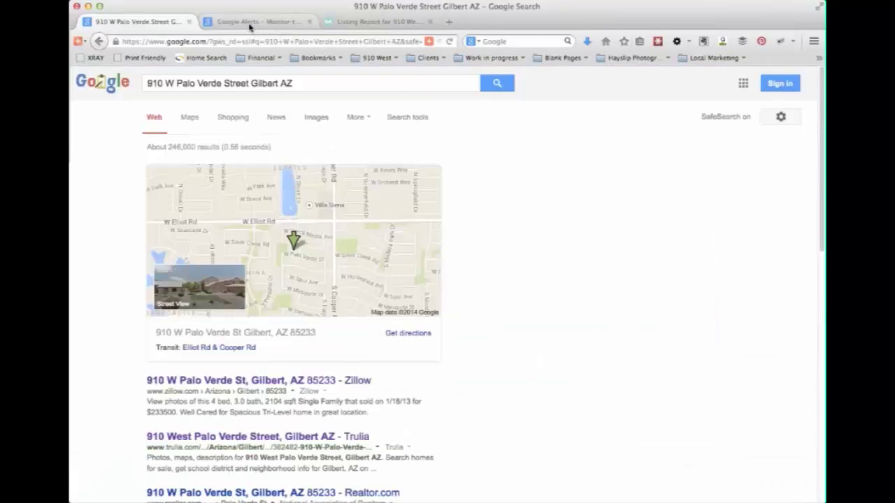
- Enter '910 West' as the Google Alerts search query after checking its search results
left_click(249, 27)
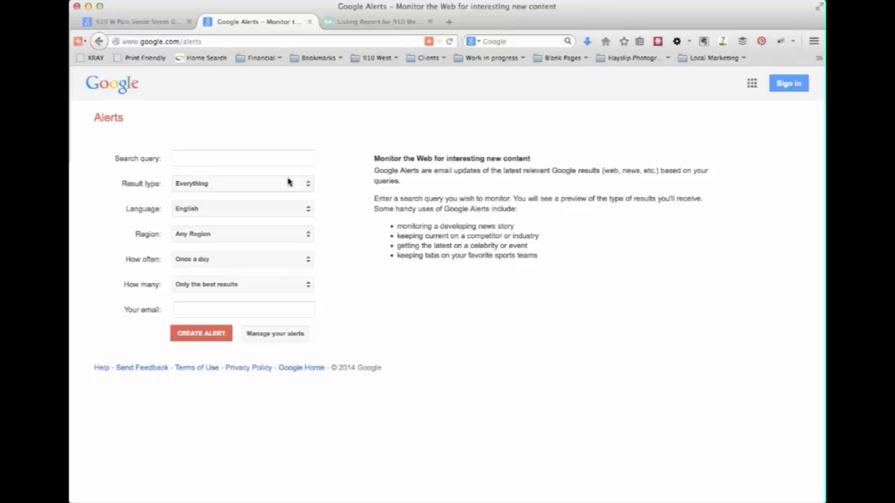
left_click(243, 162)
type("910 West")
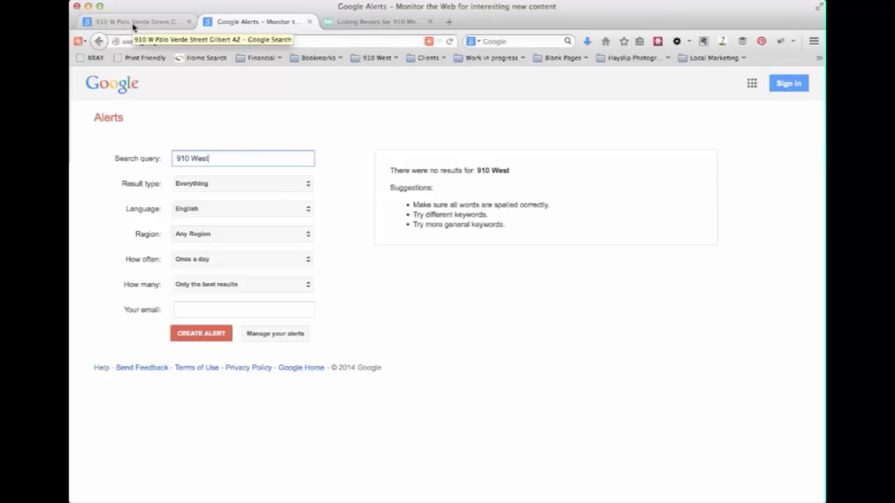
left_click(134, 23)
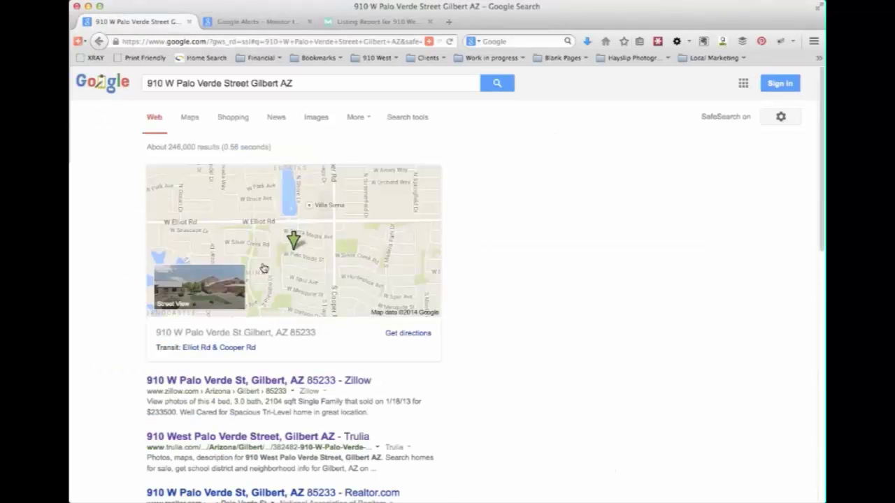
left_click(273, 22)
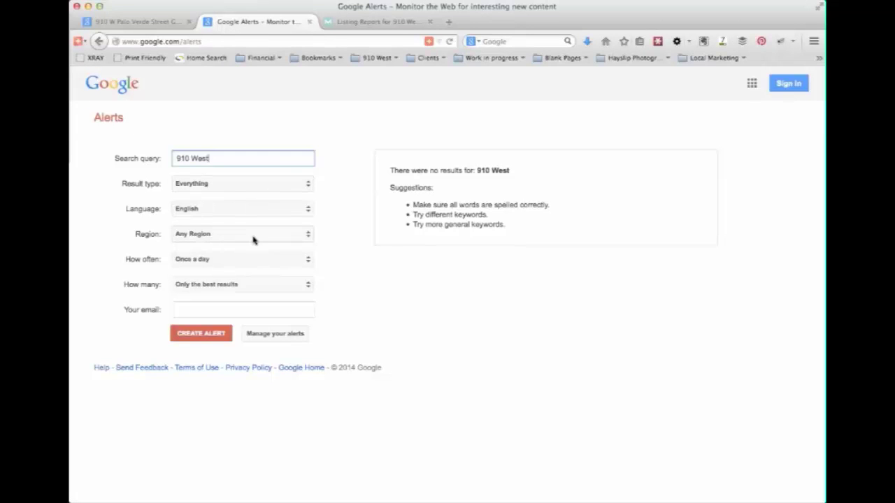
- Set the alert to Once a week and All results, and enter the delivery e-mail address
left_click(227, 266)
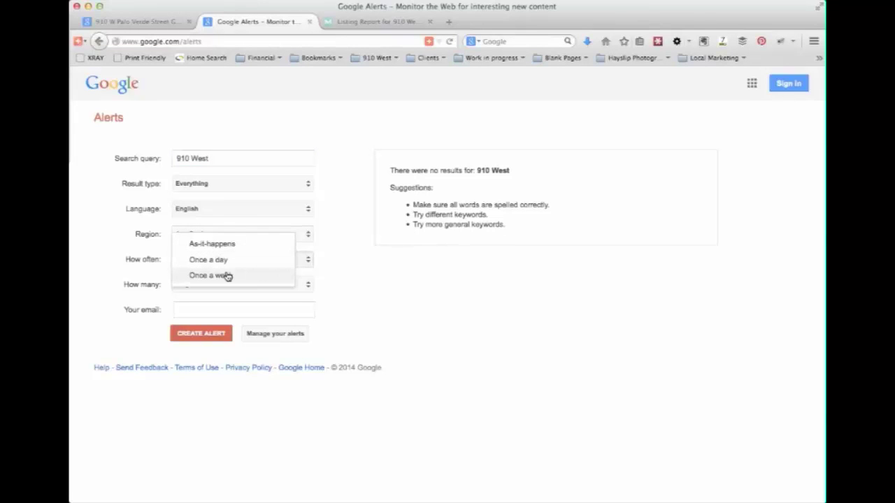
left_click(222, 275)
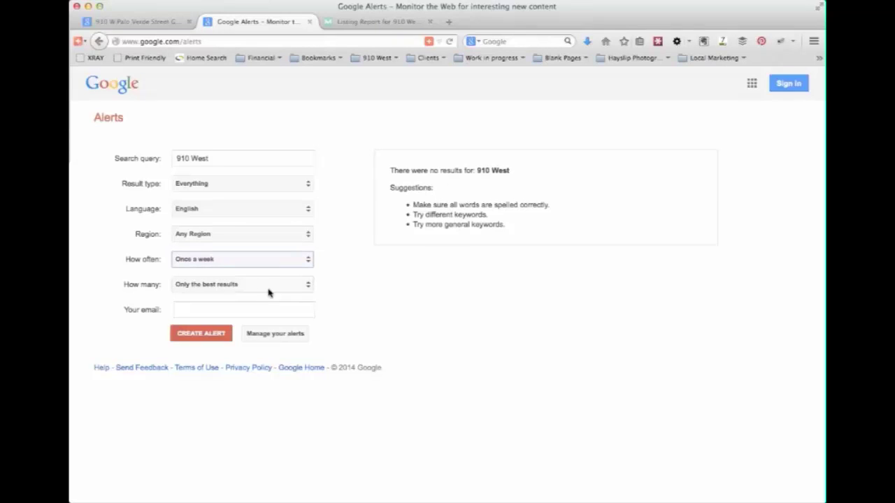
left_click(263, 291)
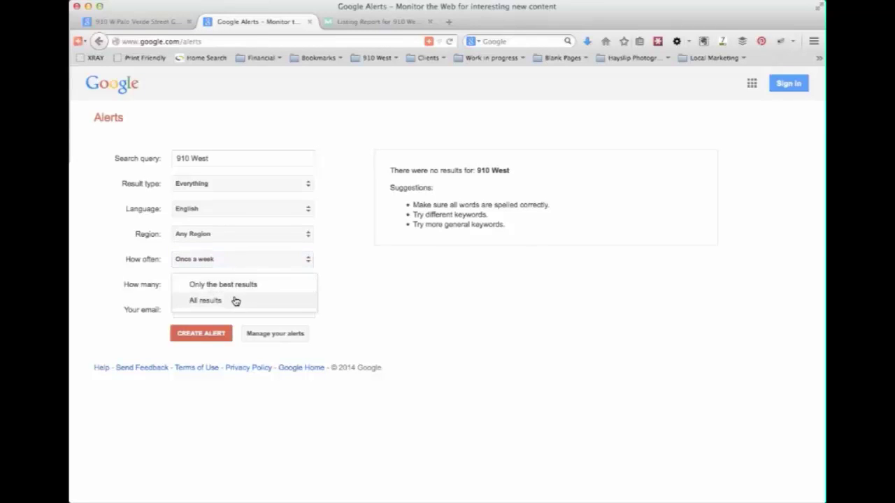
left_click(235, 300)
left_click(234, 310)
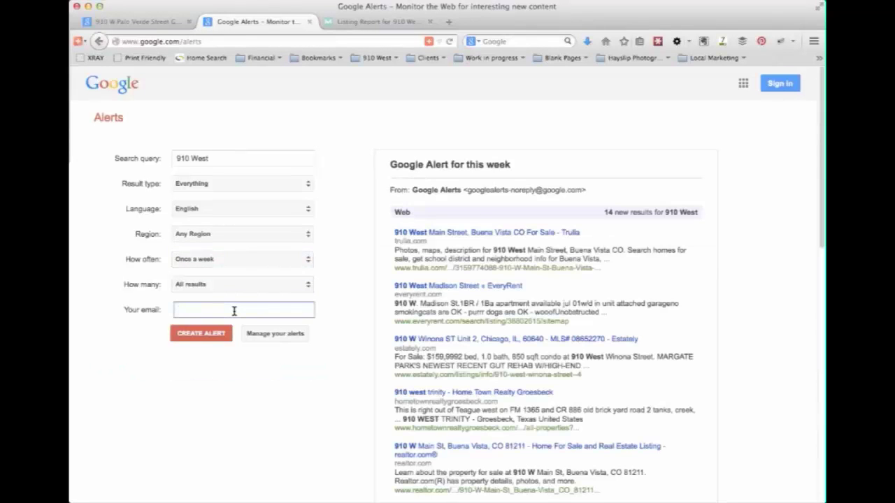
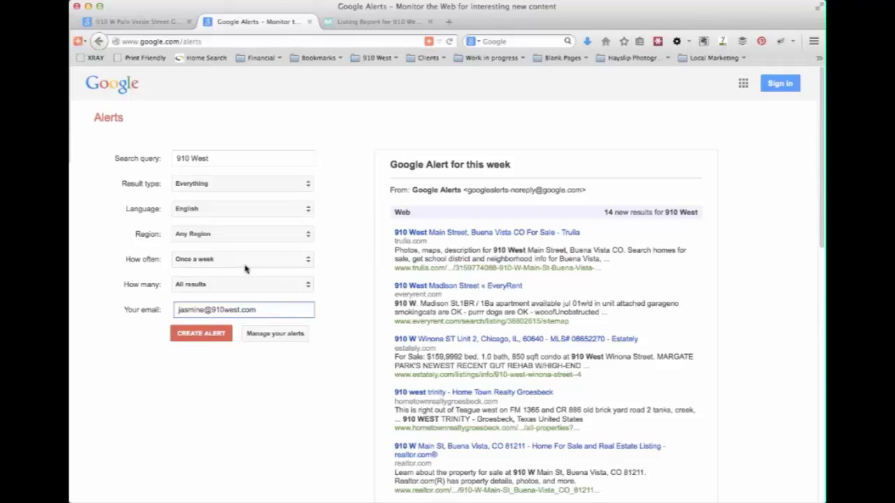
scroll(774, 422, "down", 2)
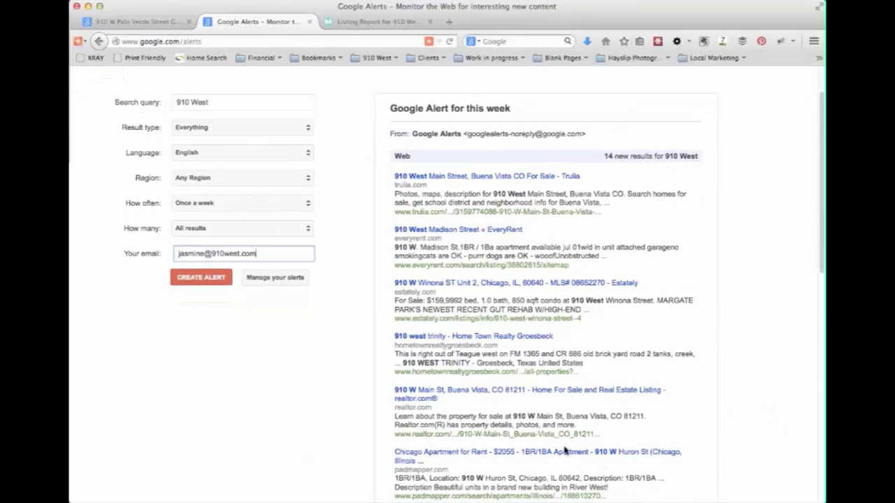
scroll(629, 434, "down", 2)
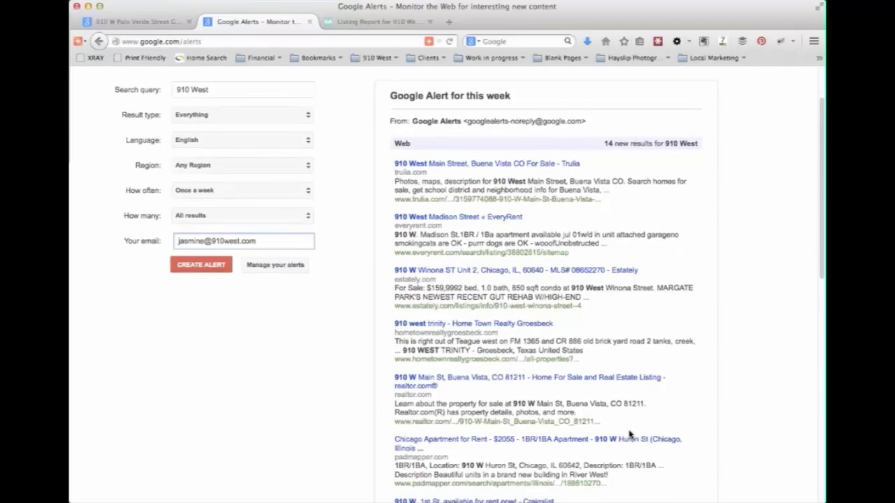
scroll(629, 435, "down", 1)
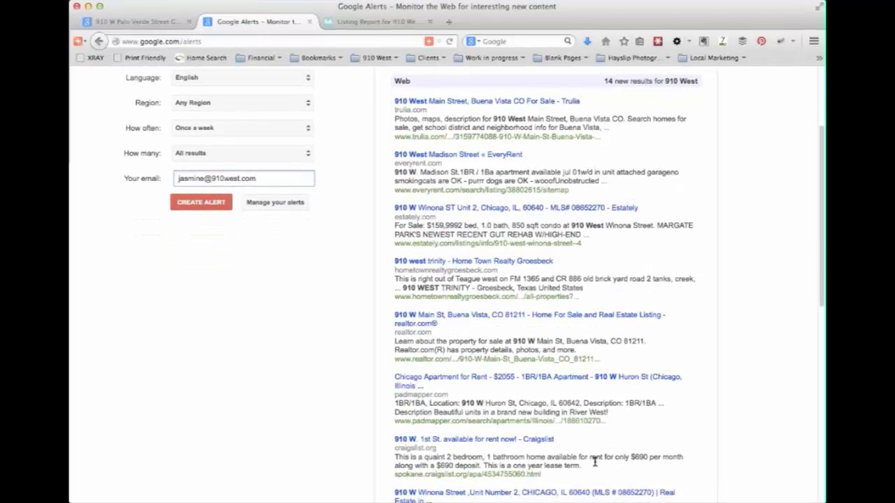
scroll(622, 440, "down", 5)
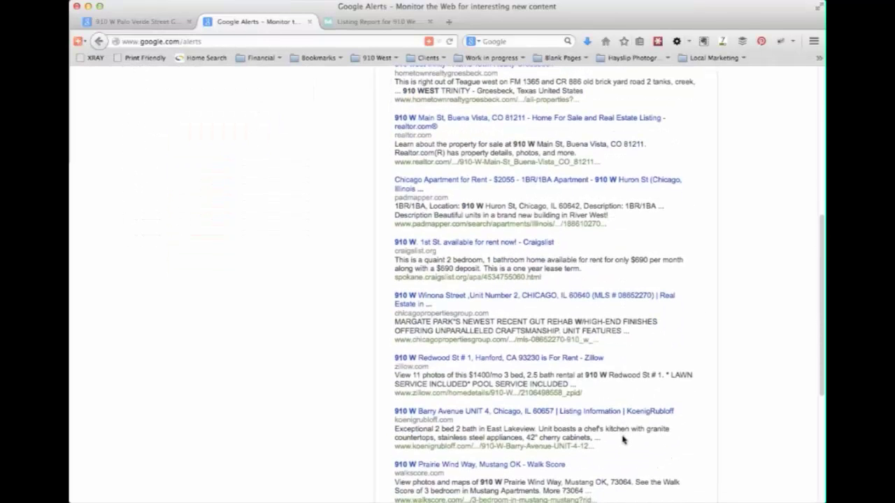
scroll(622, 439, "down", 3)
scroll(623, 439, "up", 8)
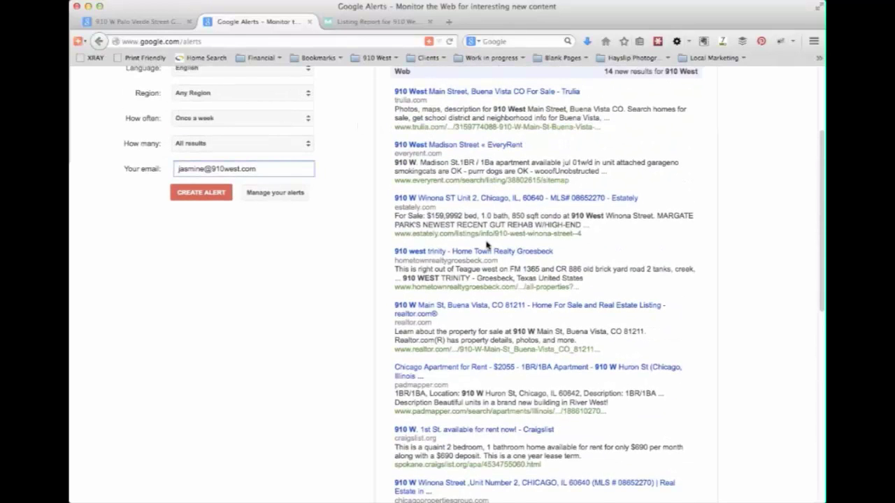
scroll(487, 244, "up", 1)
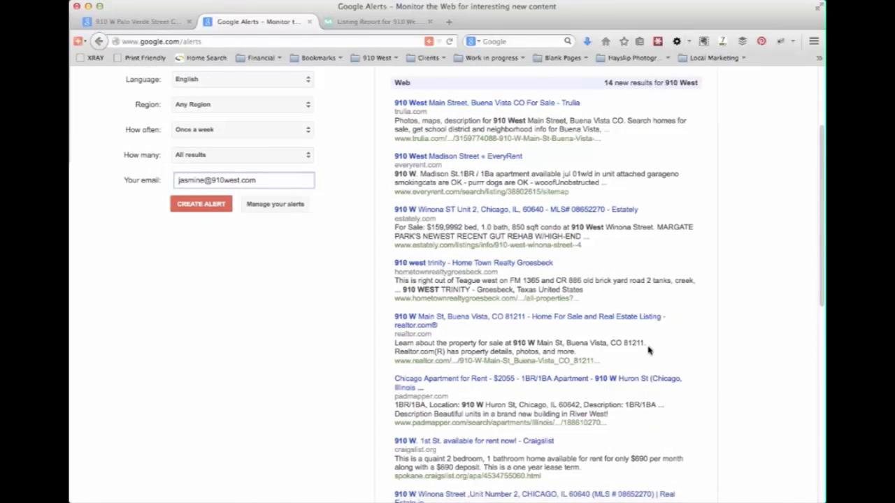
scroll(616, 453, "down", 9)
scroll(617, 453, "down", 3)
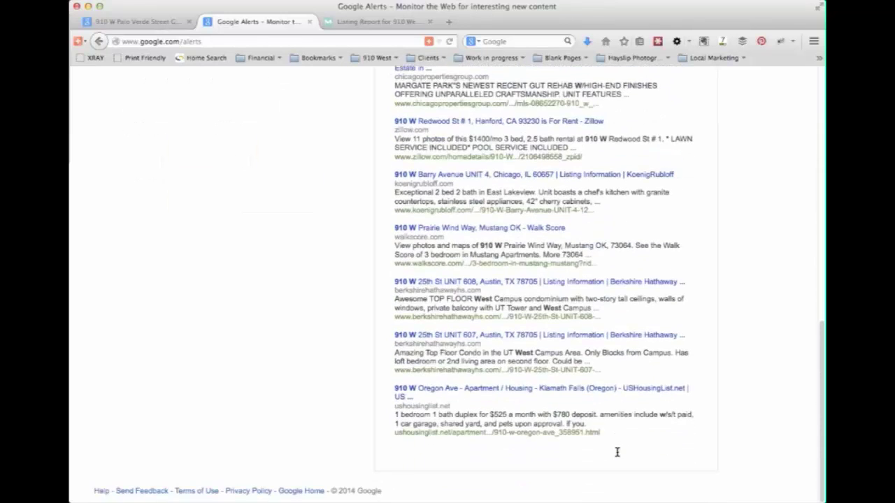
scroll(616, 456, "up", 14)
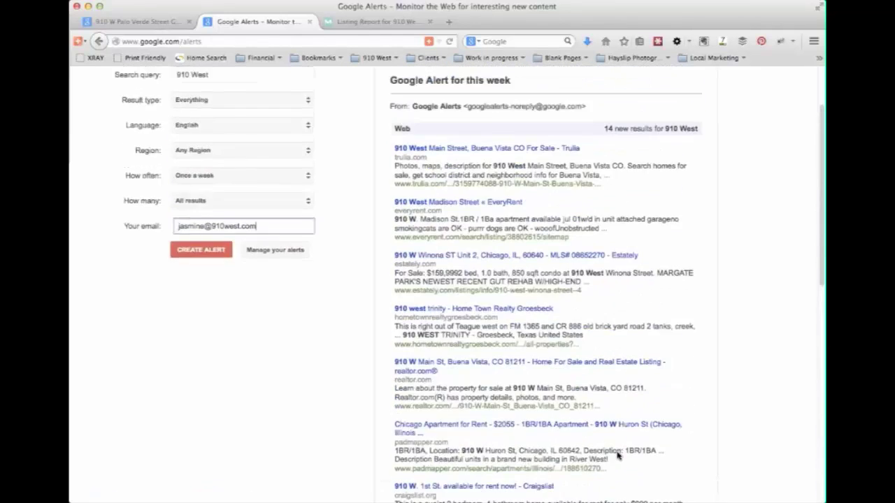
- Replace the 910 West query with the person's full name and scroll through the preview results
left_click_drag(235, 157, 184, 145)
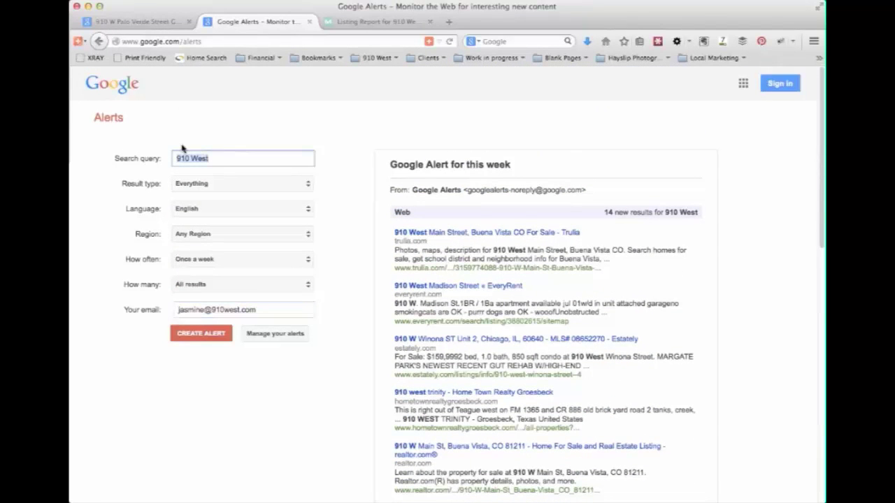
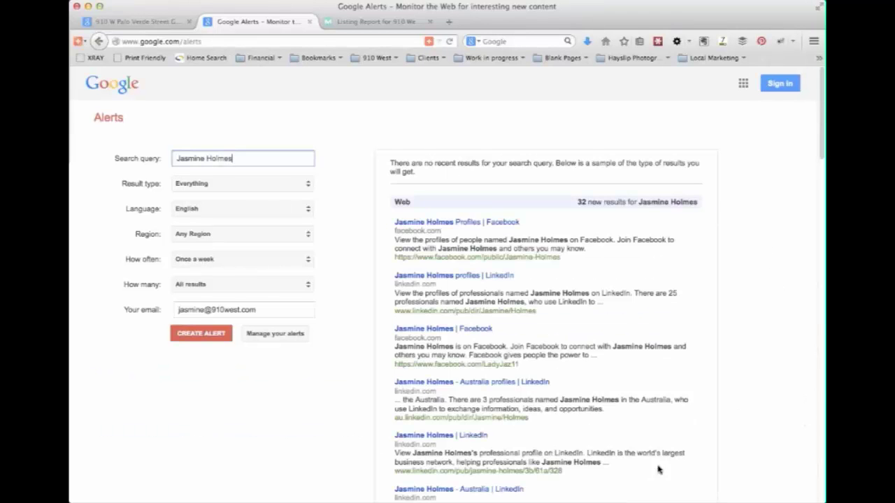
scroll(657, 430, "down", 2)
scroll(657, 430, "down", 4)
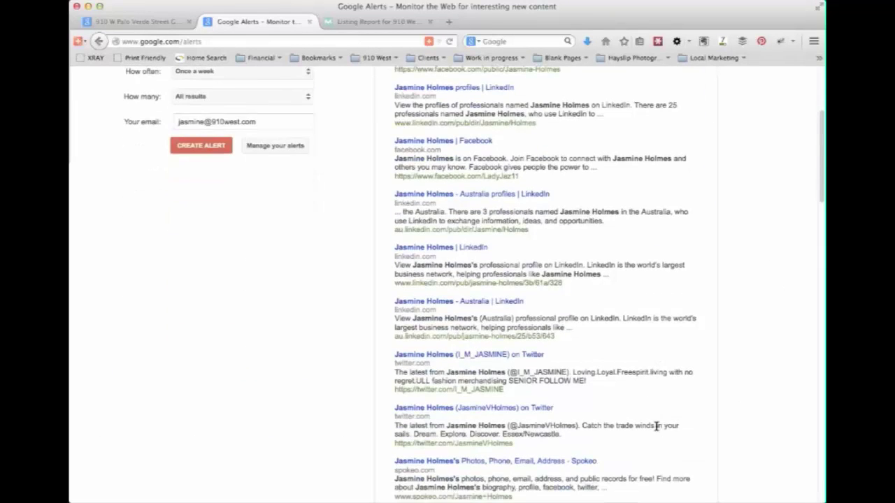
scroll(657, 426, "down", 7)
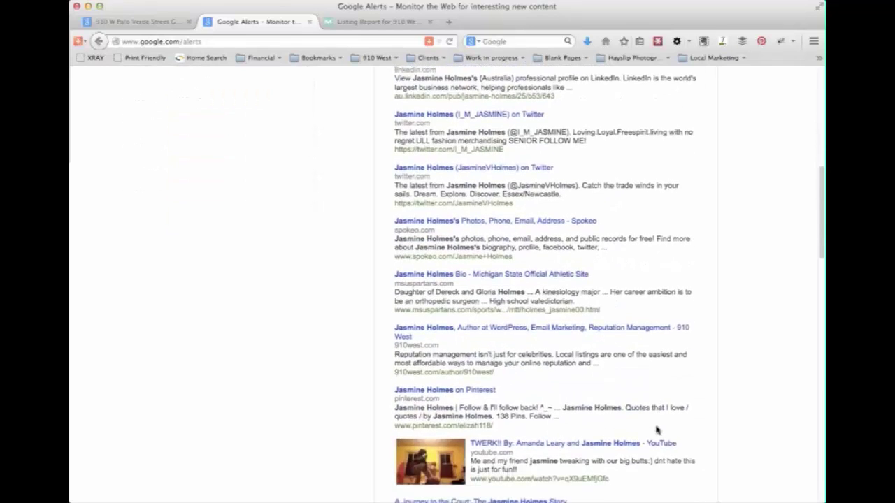
scroll(657, 428, "down", 1)
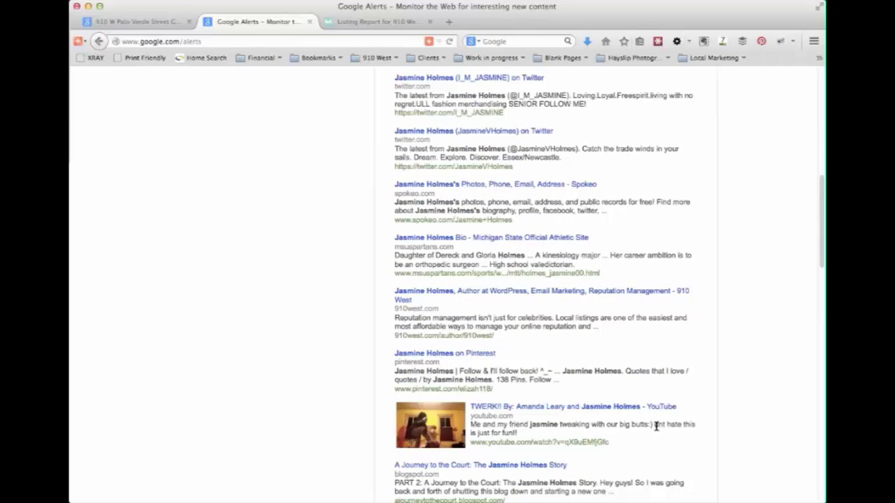
scroll(657, 427, "up", 12)
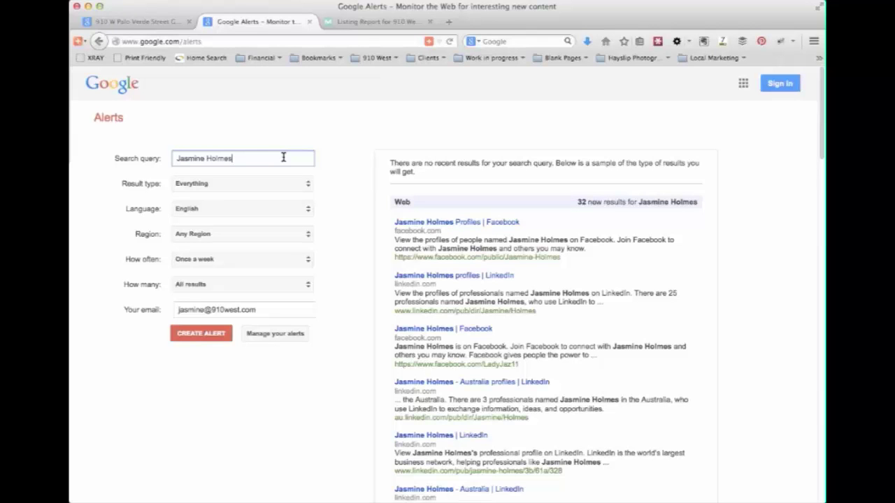
left_click_drag(276, 157, 174, 148)
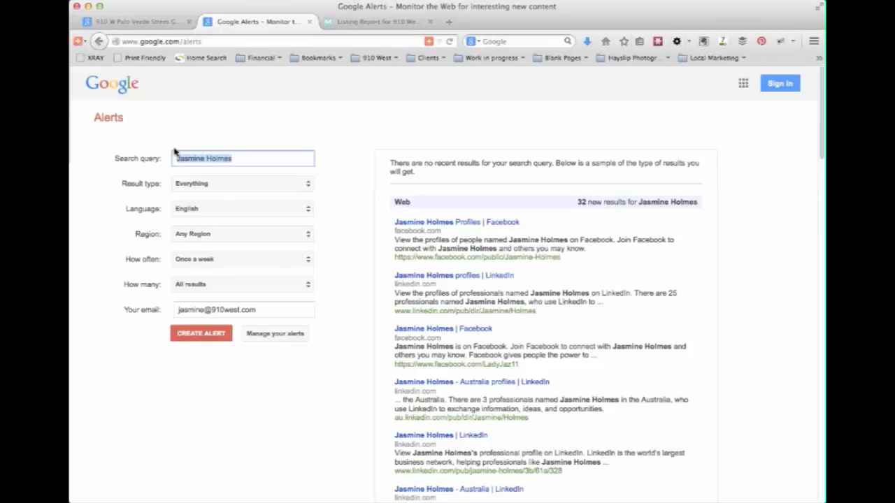
- Change the query to 'online marketing' to preview this week's news results
type("Trum")
key("BackSpace")
key("BackSpace")
key("BackSpace")
key("BackSpace")
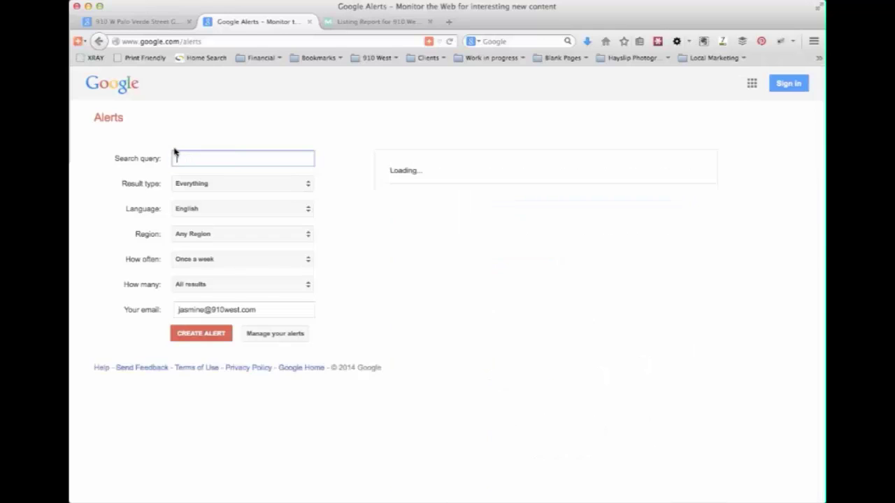
type("online marketing")
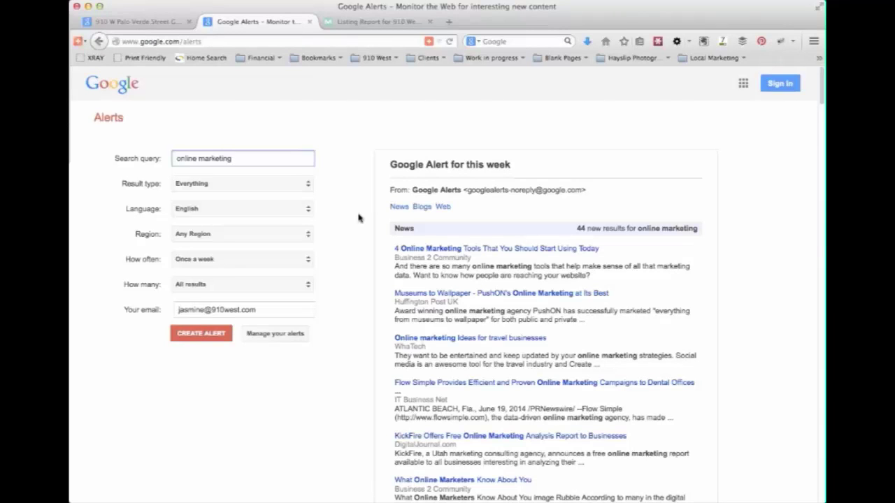
- Go to Yelp in a new tab and search for '910 West' near Tempe, AZ
key("super+t")
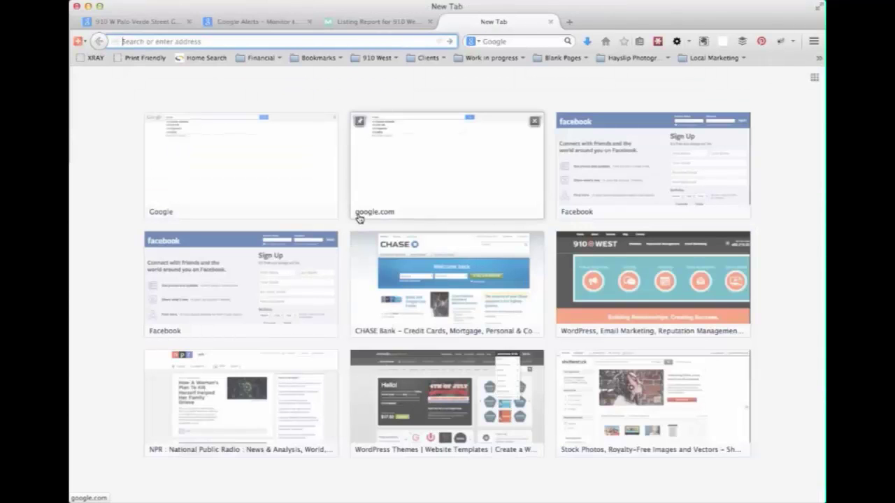
type("yelp.com/")
key("Return")
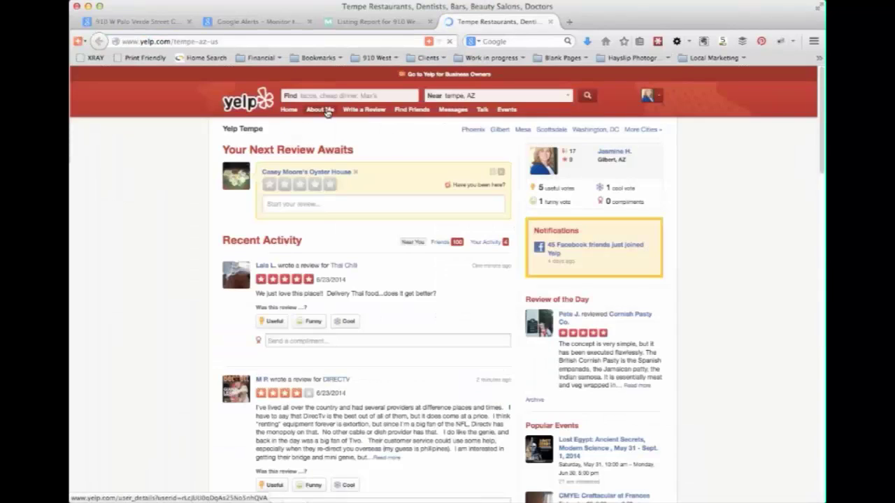
type("910 West")
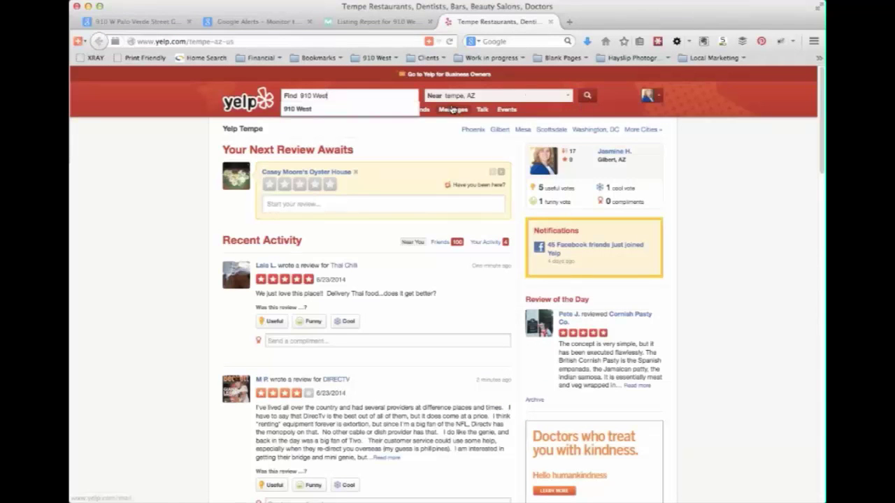
key("Tab")
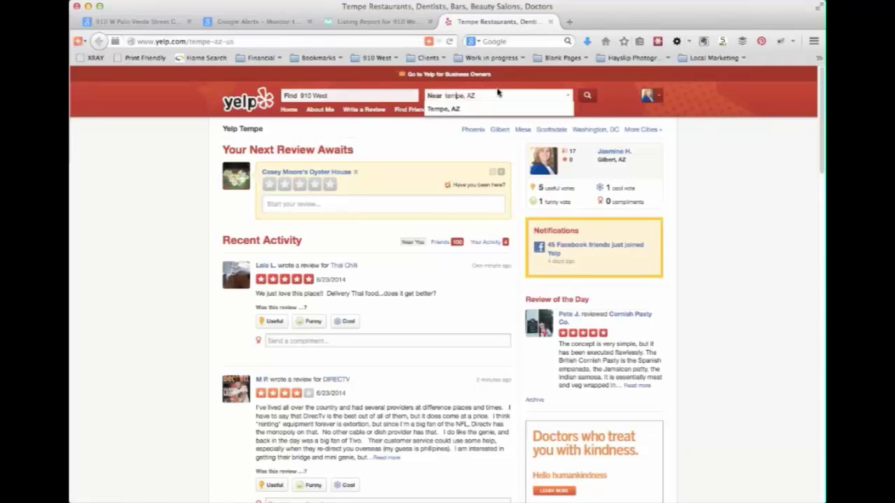
left_click(586, 96)
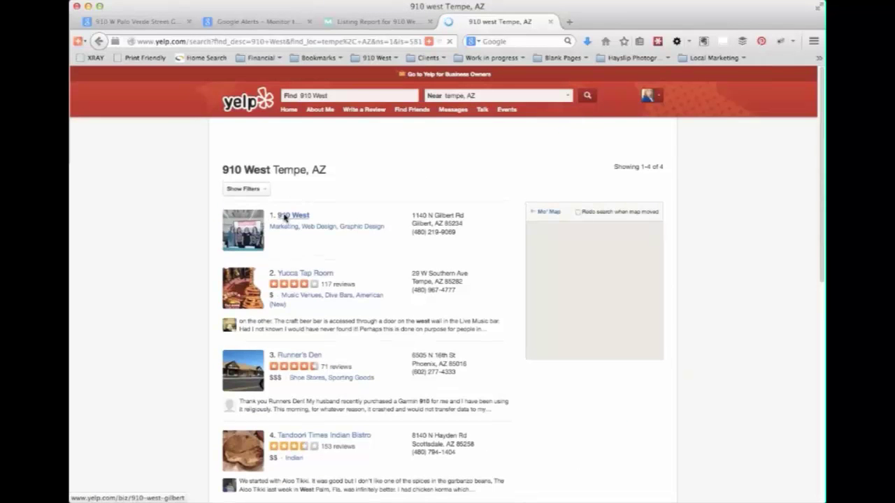
- Open the 910 West Yelp listing, select its street address, and scroll through its hours and description
left_click(284, 215)
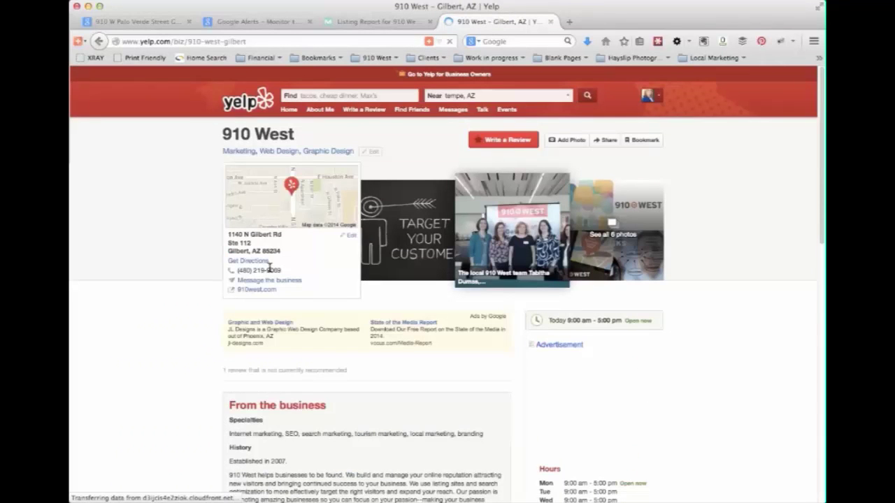
left_click_drag(242, 239, 228, 237)
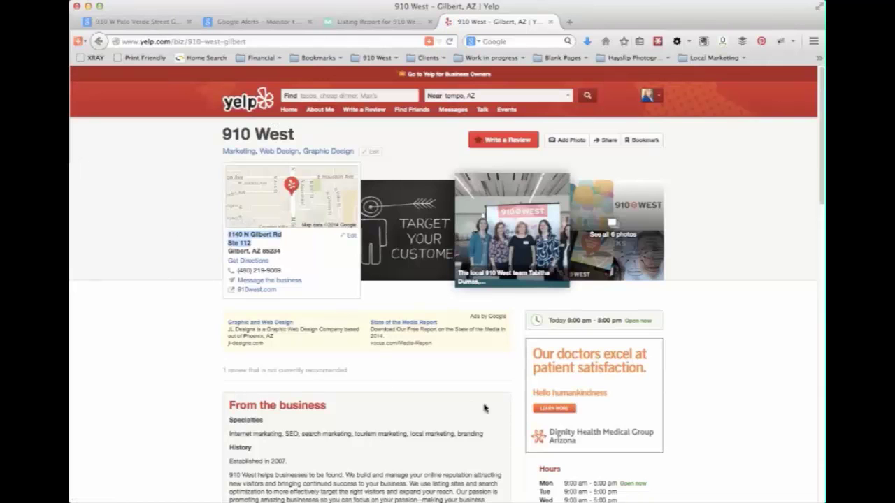
scroll(741, 442, "down", 2)
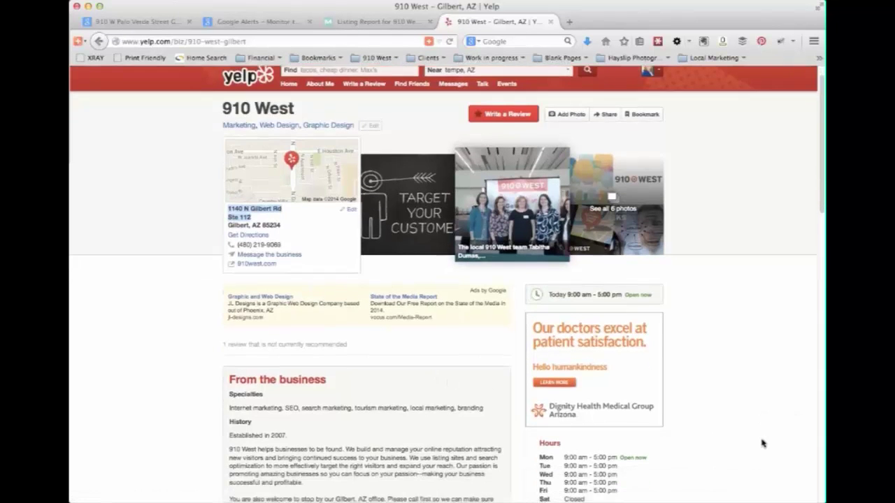
scroll(762, 443, "down", 3)
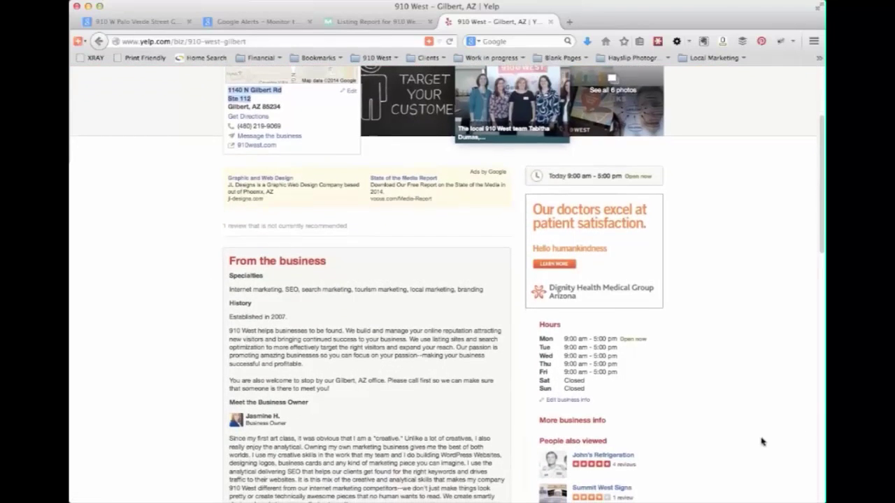
scroll(761, 441, "down", 10)
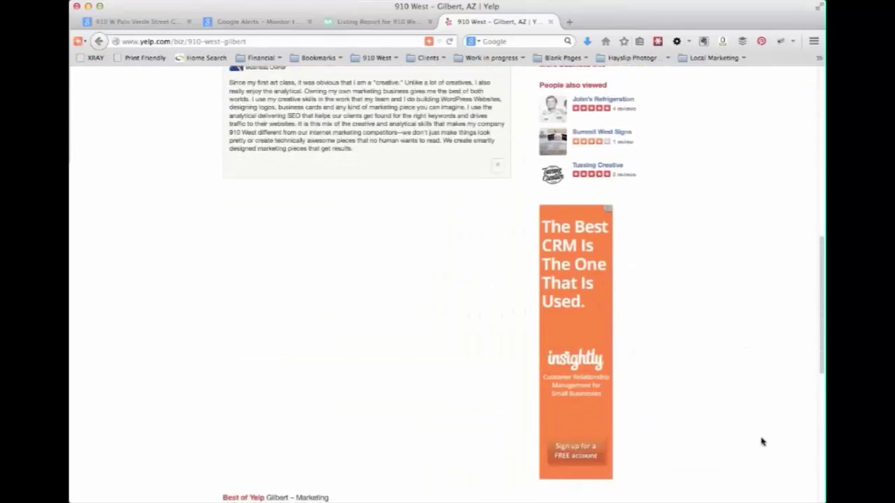
scroll(762, 442, "up", 2)
scroll(762, 441, "down", 3)
scroll(762, 441, "up", 1)
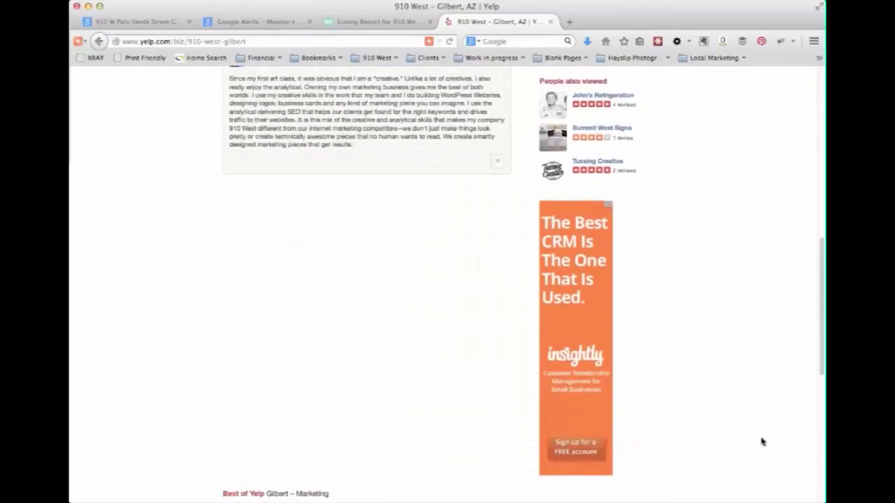
scroll(762, 442, "up", 10)
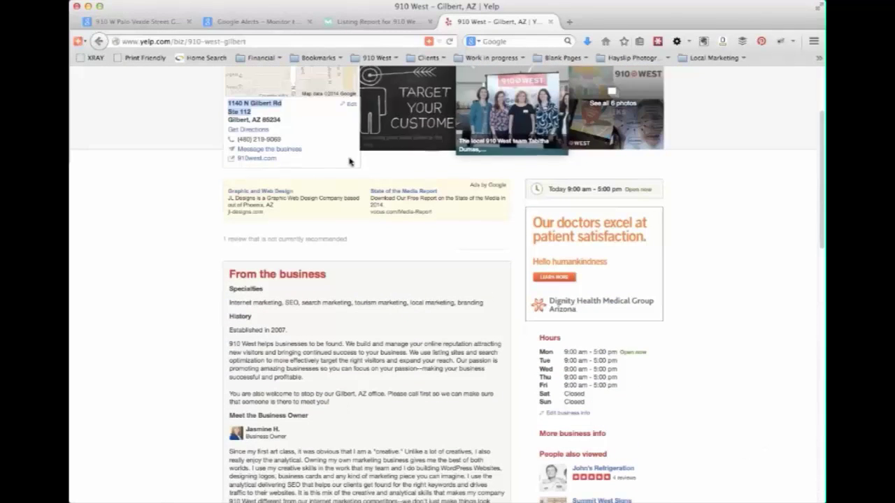
scroll(760, 378, "up", 3)
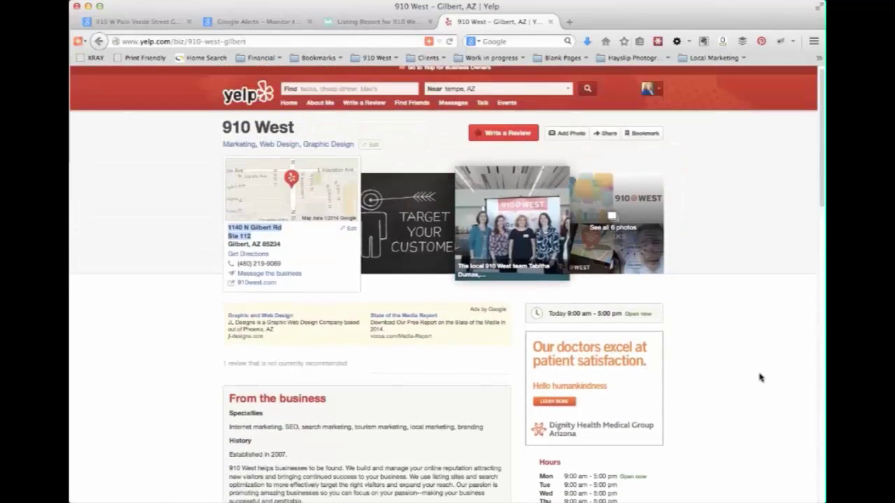
scroll(760, 377, "up", 1)
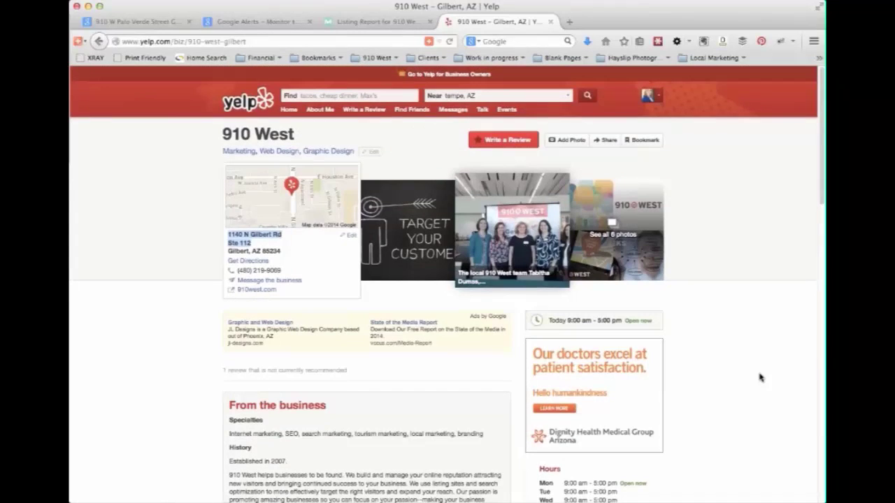